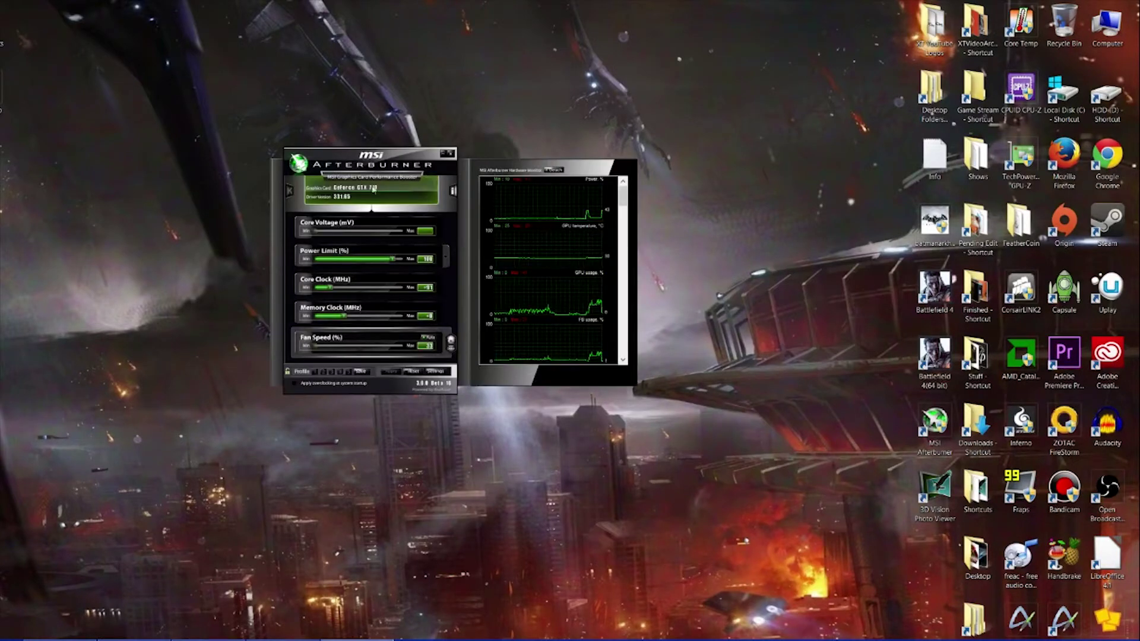
Close both MSI Afterburner windows, then move EVGA Precision aside and close it.
left_click(445, 153)
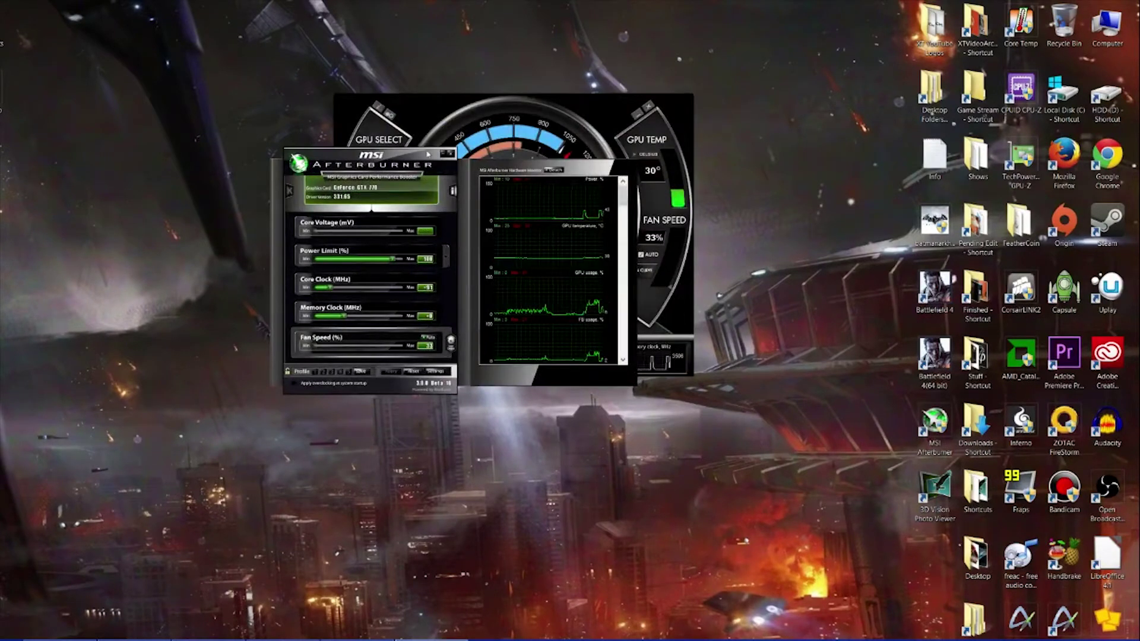
left_click(444, 154)
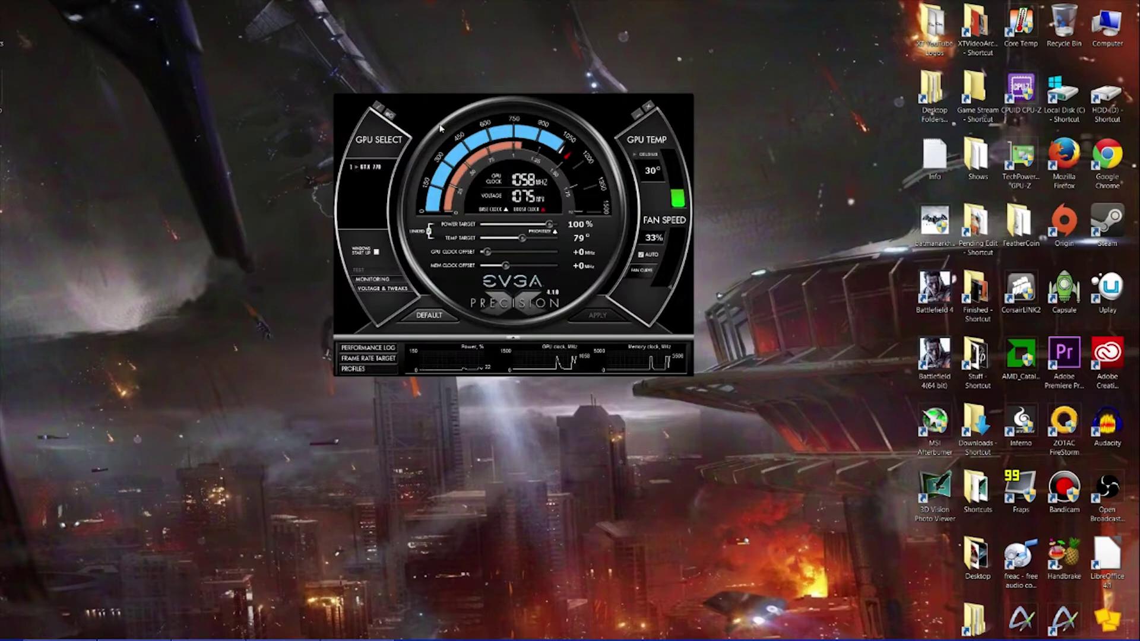
left_click_drag(440, 126, 381, 105)
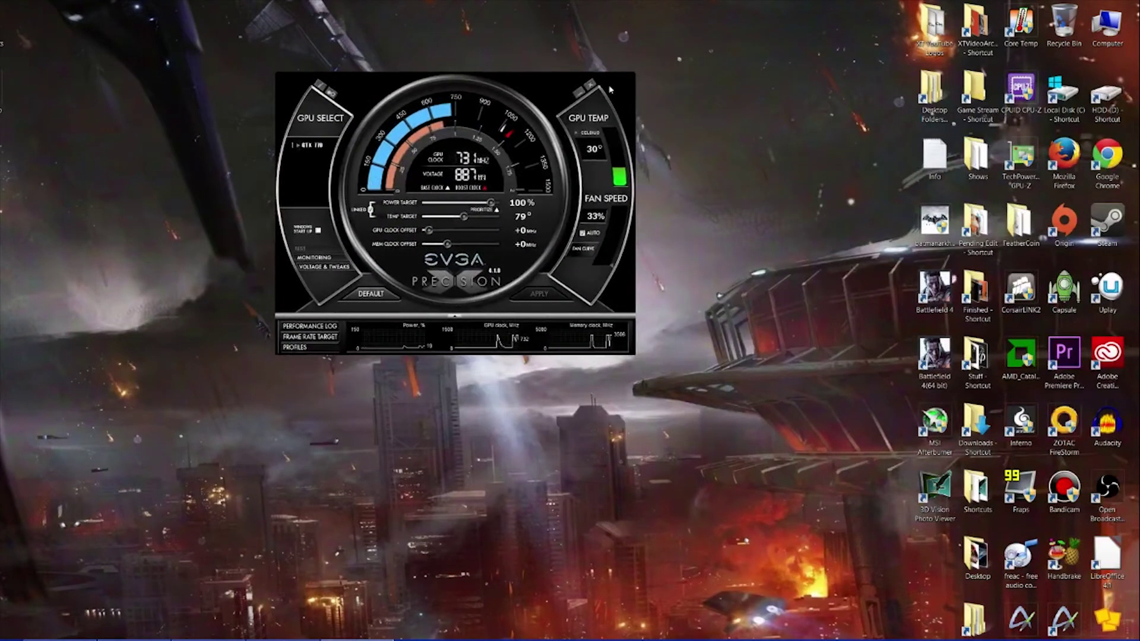
left_click(588, 85)
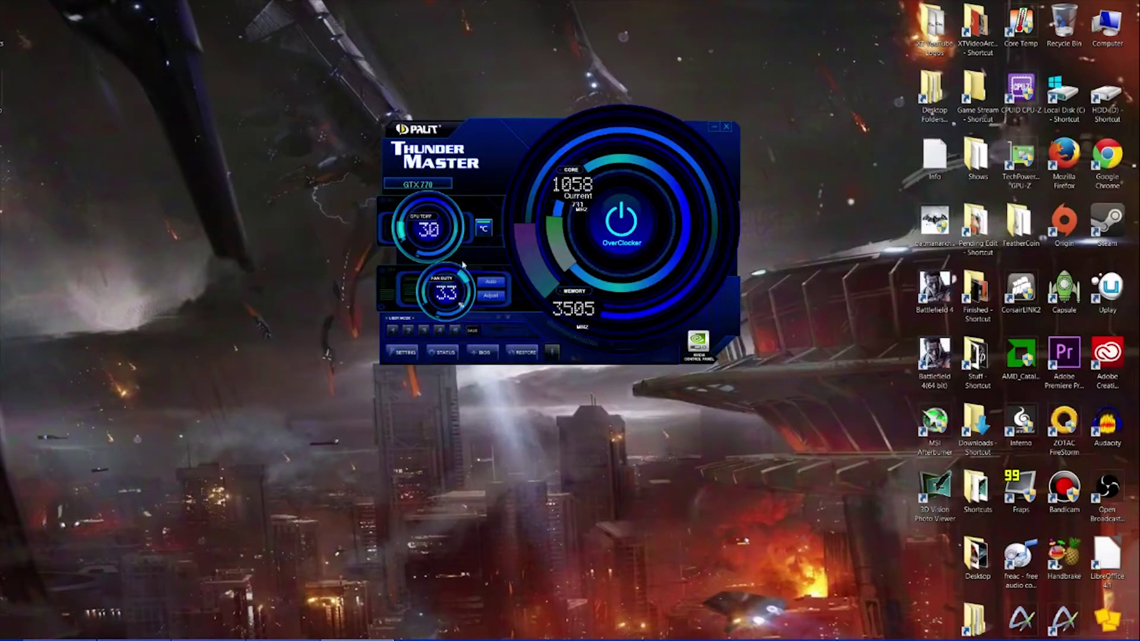
Quit ThunderMaster with 'Keep current & Quit', then quit Gainward ExperTool and confirm.
left_click(726, 126)
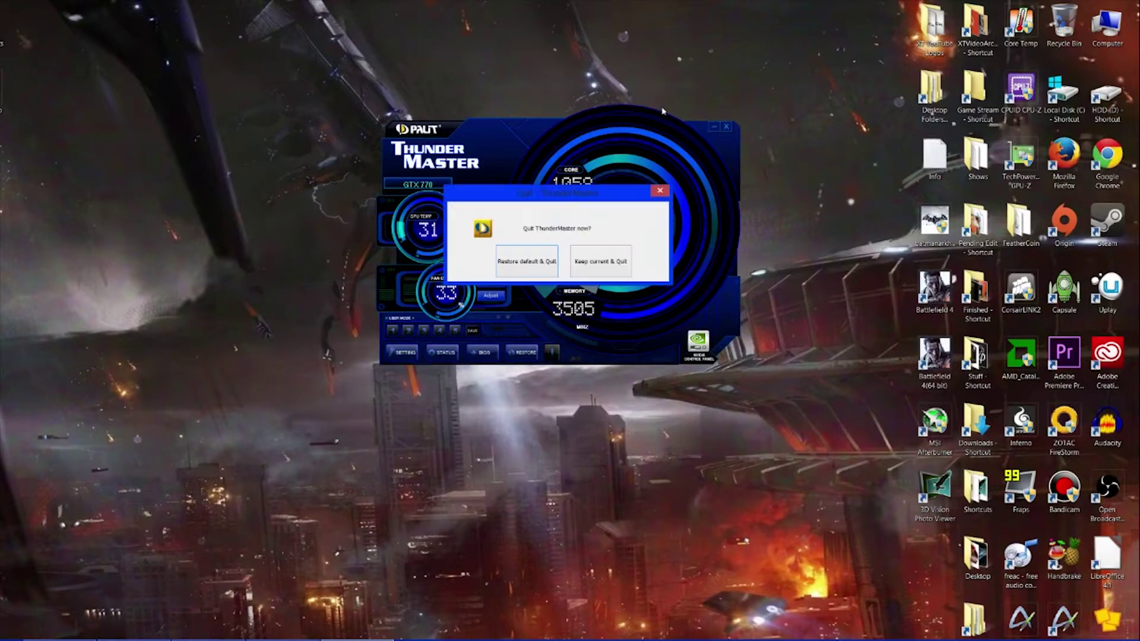
left_click(580, 255)
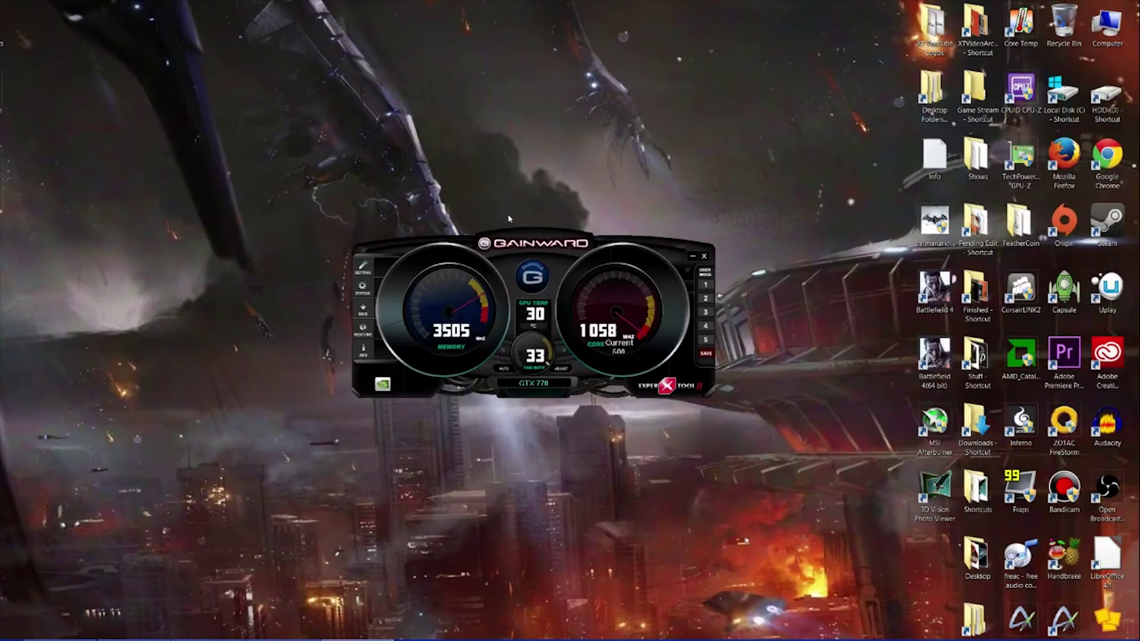
left_click(703, 261)
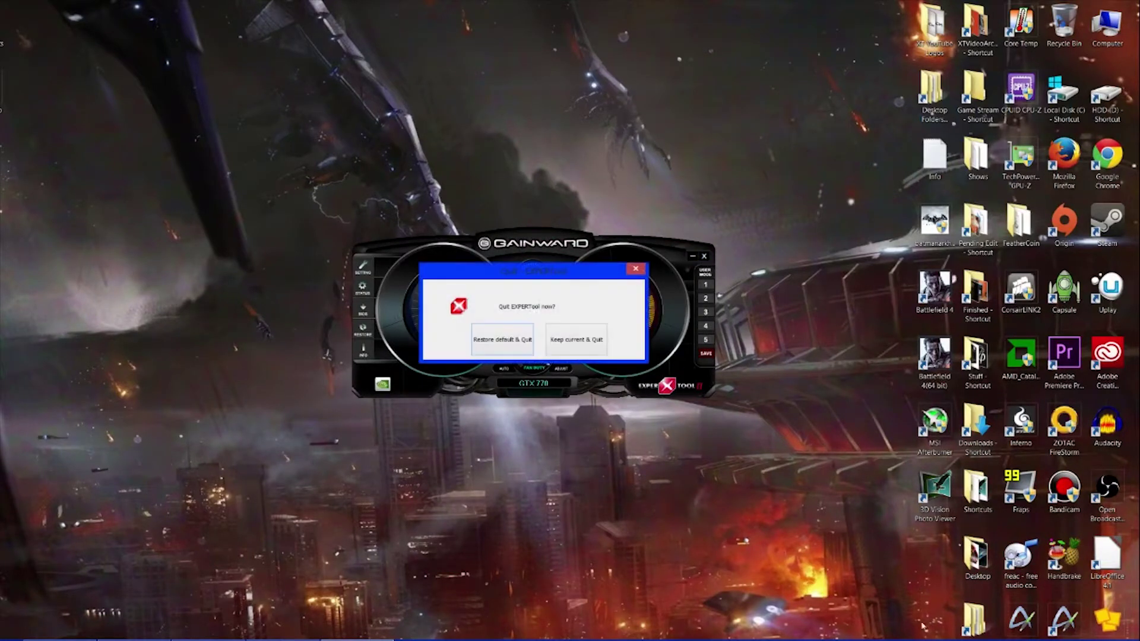
left_click(599, 328)
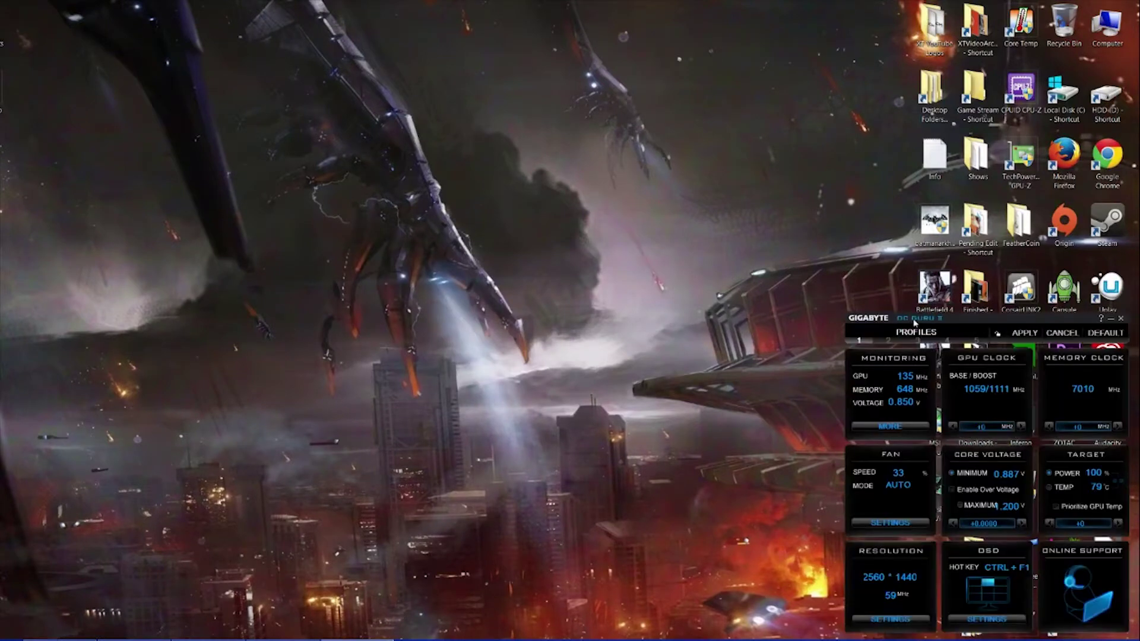
left_click_drag(916, 270, 391, 158)
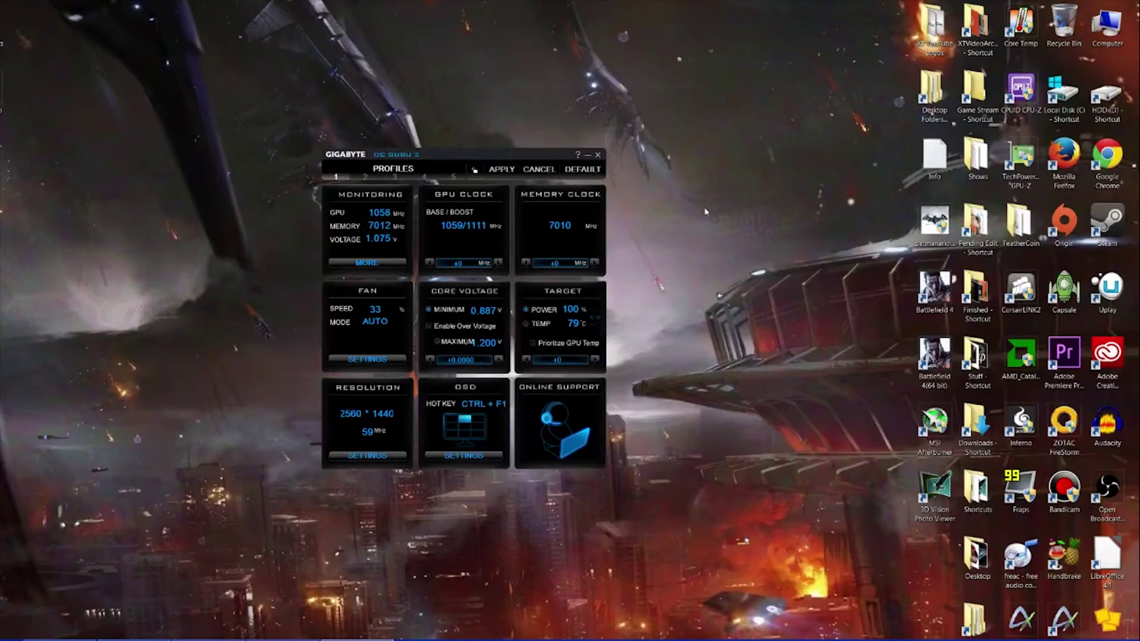
left_click(597, 156)
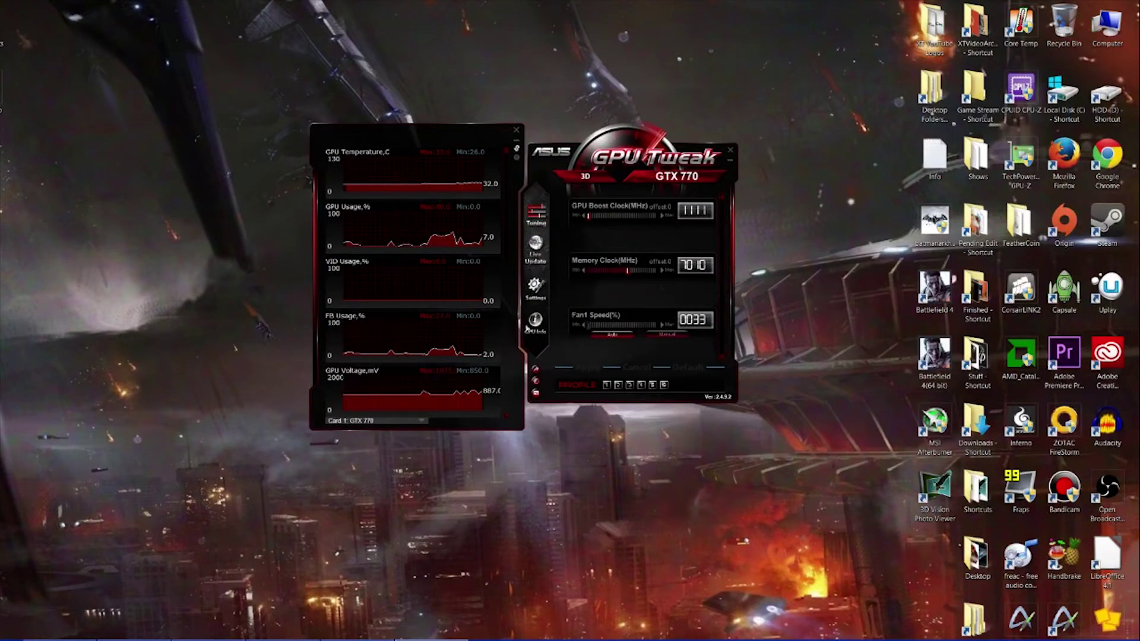
Close the GPU Tweak main window and then its monitoring panel.
left_click(730, 149)
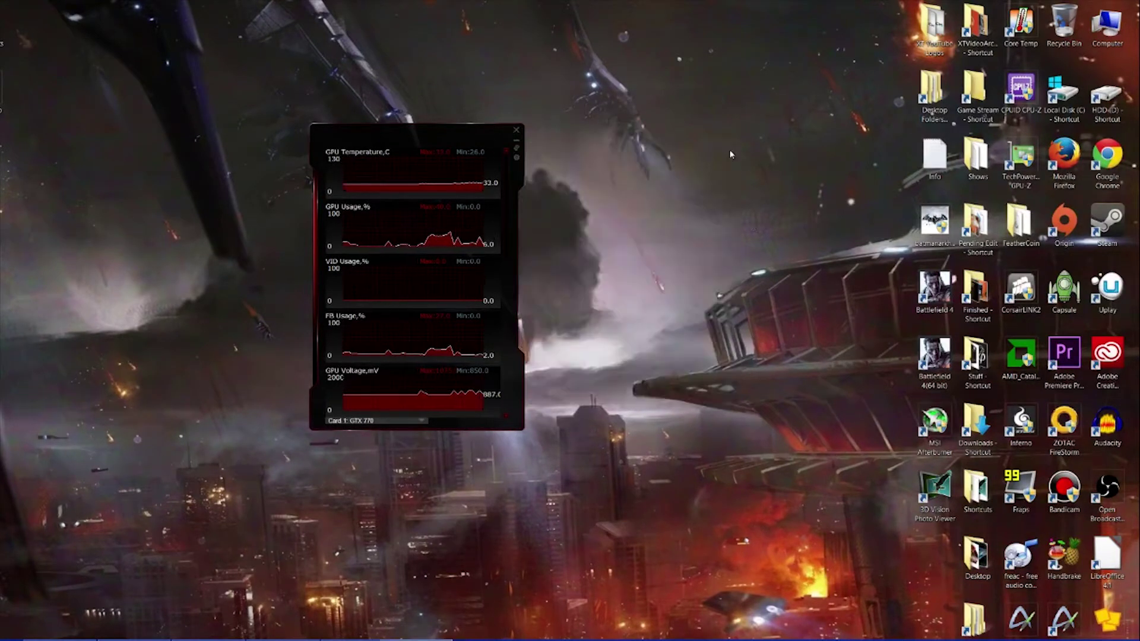
left_click(516, 130)
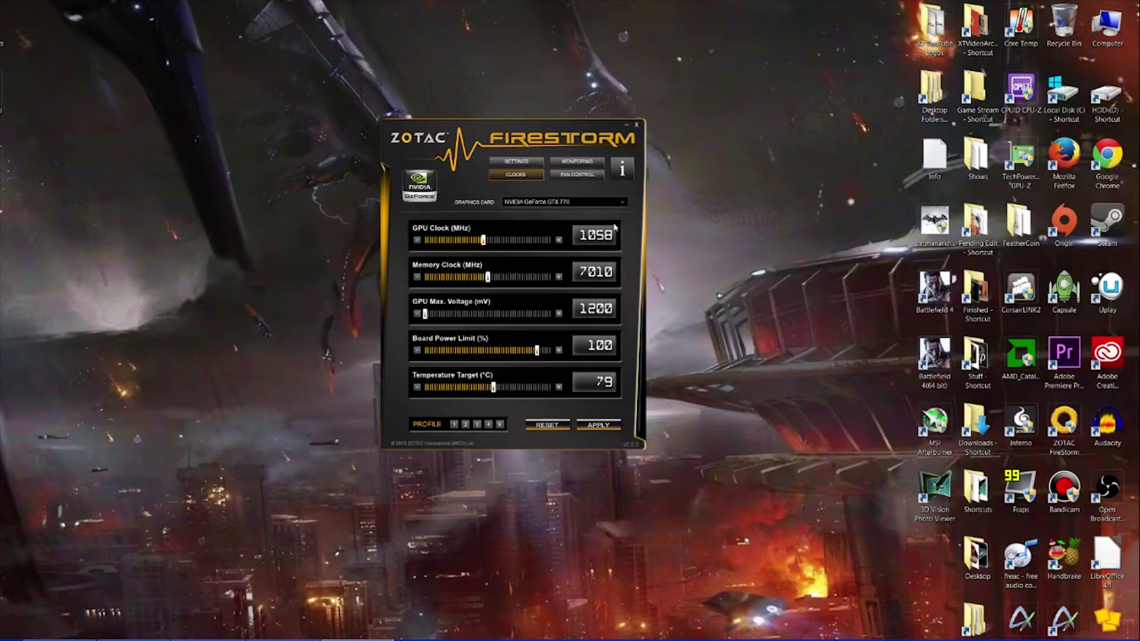
Show the GTX 770 card details: GK104 GPU, 2048 MB GDDR5, 1059/7012 MHz clocks.
left_click(622, 169)
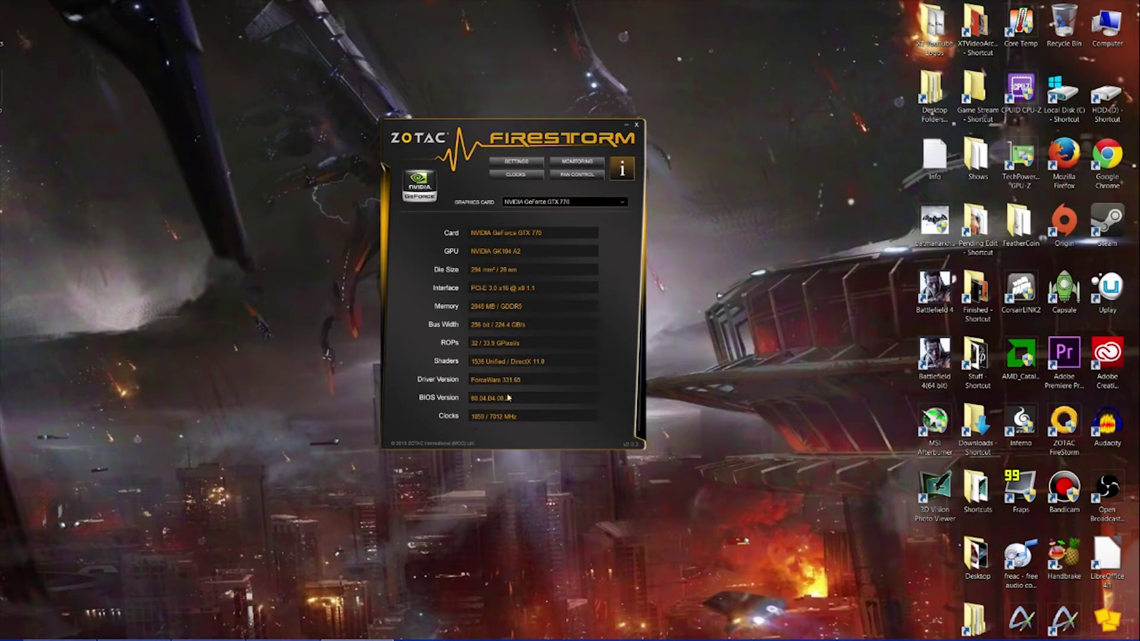
In FireStorm settings, enable voltage control and accept the overvoltage warning.
left_click(512, 162)
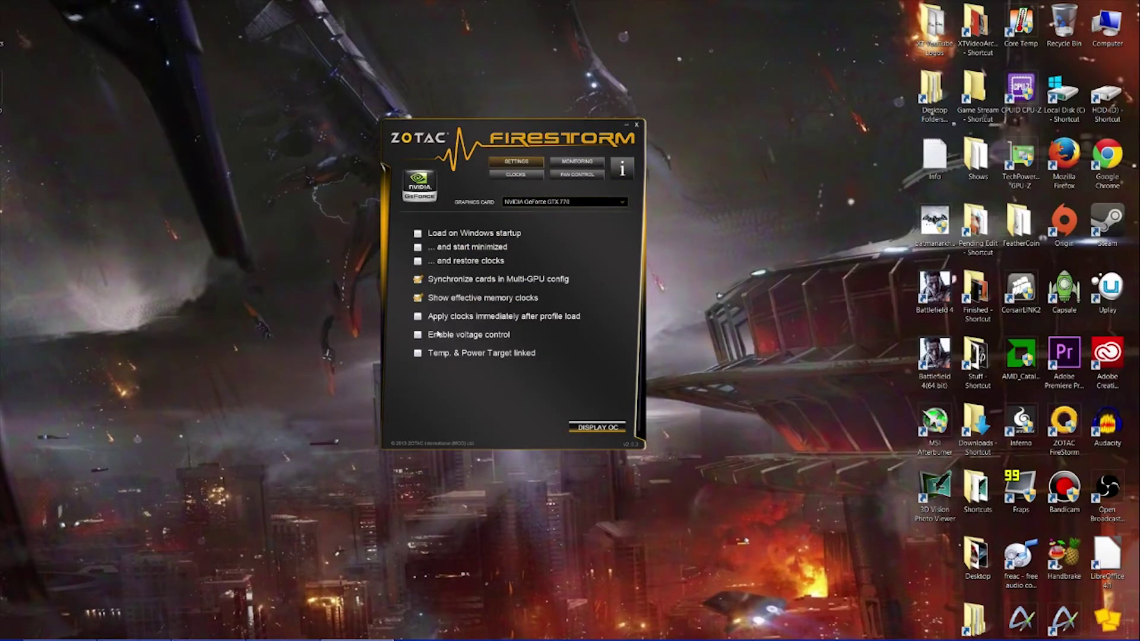
left_click(419, 335)
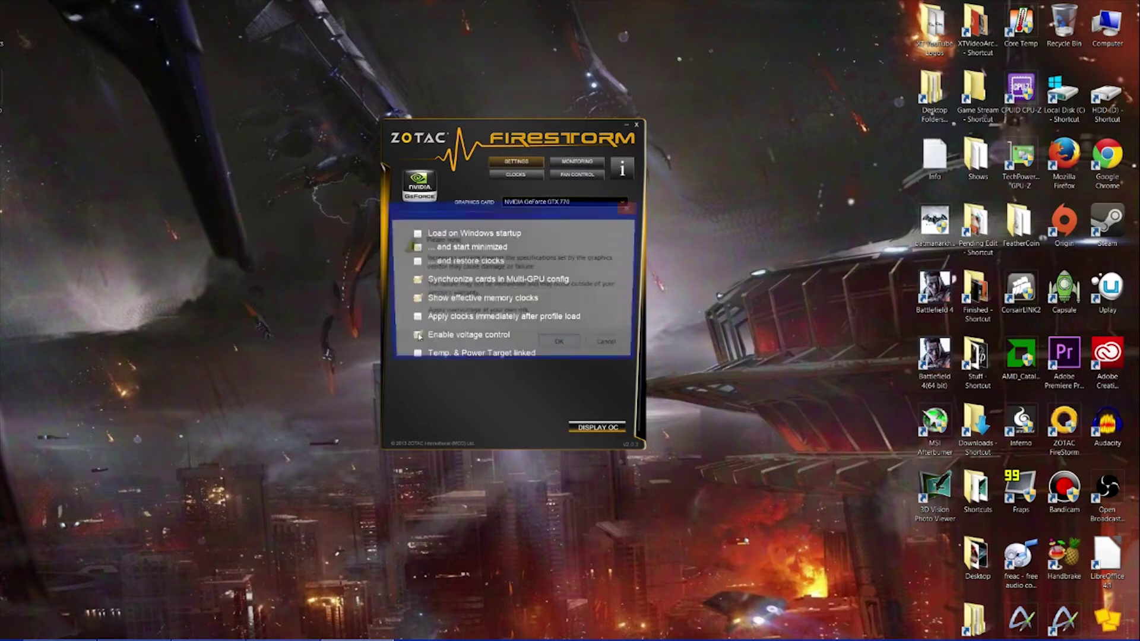
left_click(562, 347)
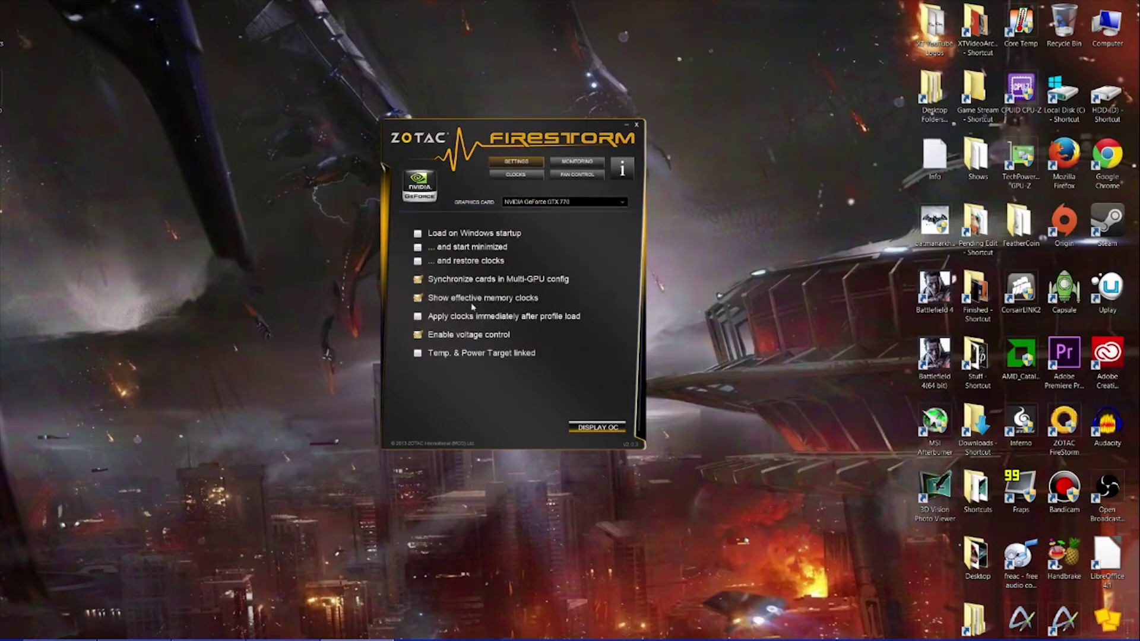
Show the live monitoring graphs and scroll through the clock, temperature, fan and power graphs.
left_click(562, 163)
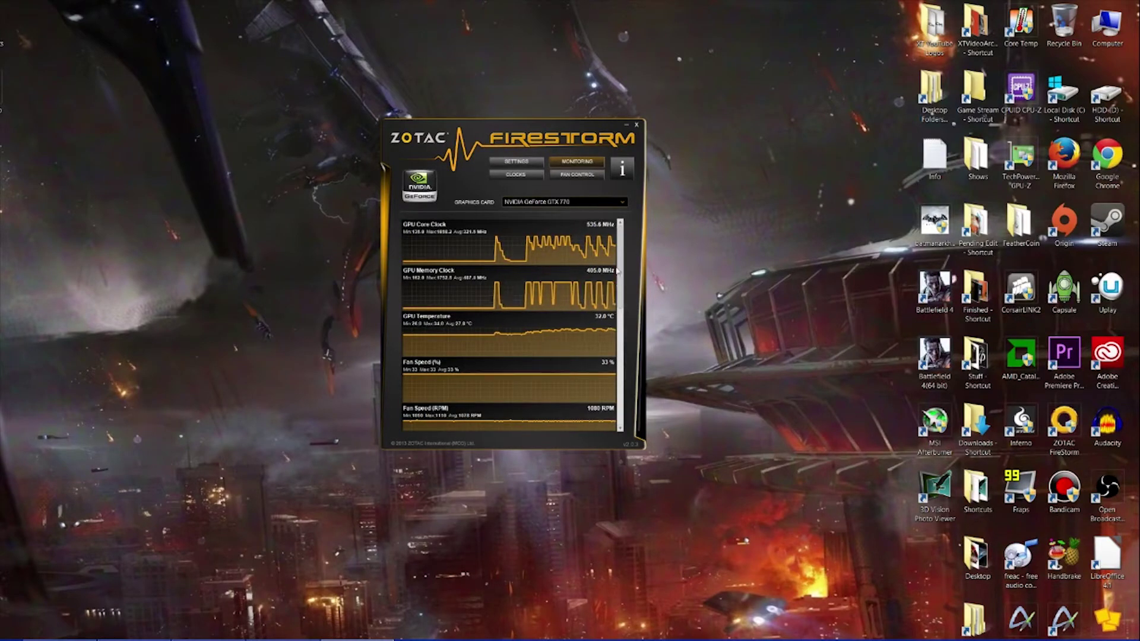
left_click_drag(621, 257, 623, 223)
Try Fixed and Custom fan modes with a curve tweak, then return the fan to Automatic.
left_click(576, 176)
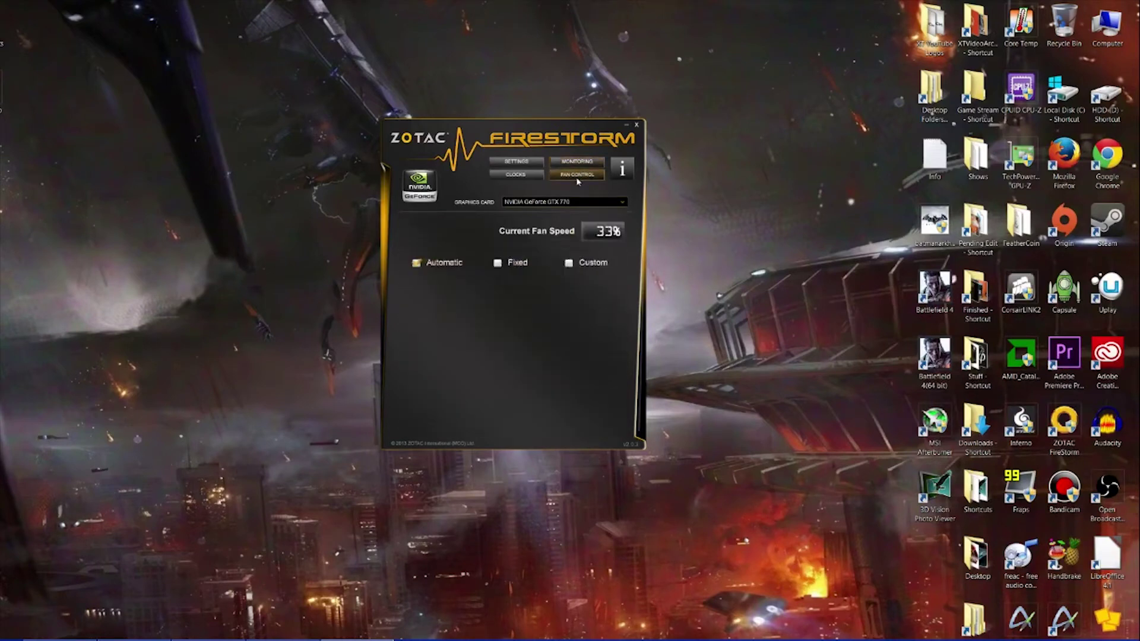
left_click(499, 263)
left_click(586, 264)
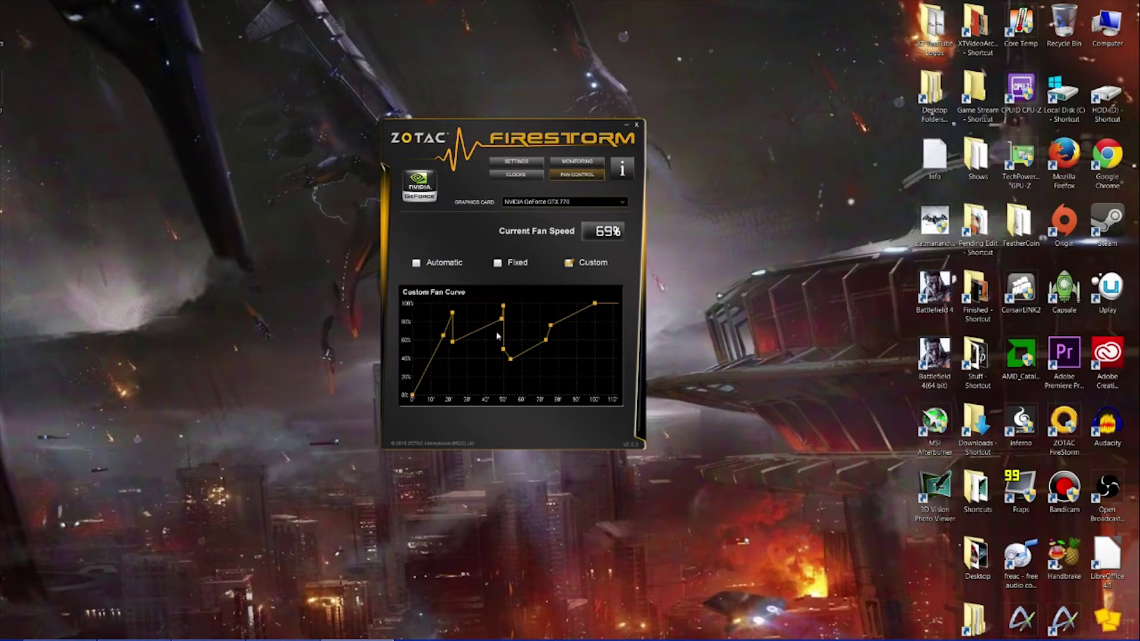
left_click_drag(505, 360, 518, 329)
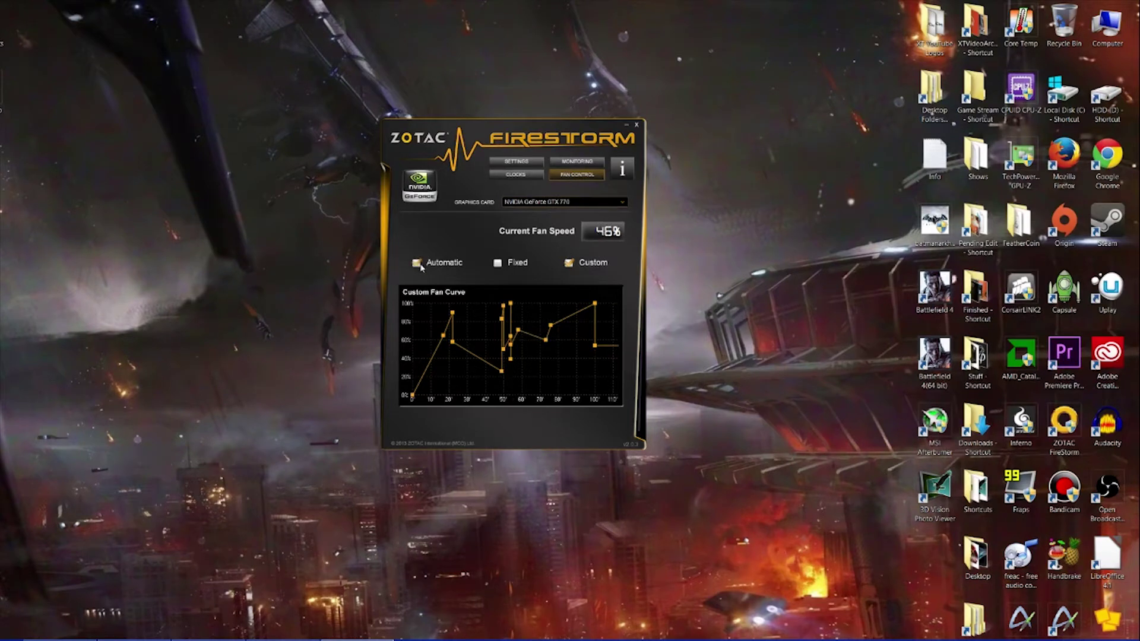
left_click(588, 265)
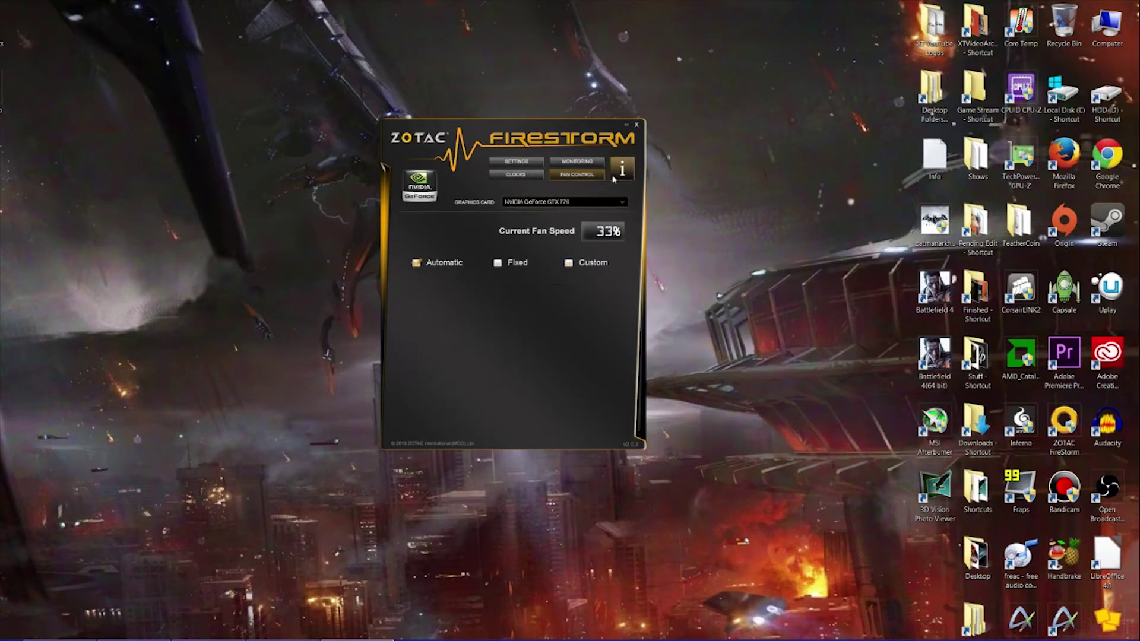
On the Clocks page, set Board Power Limit to 100% and Temperature Target to 80 °C, then apply.
left_click(515, 174)
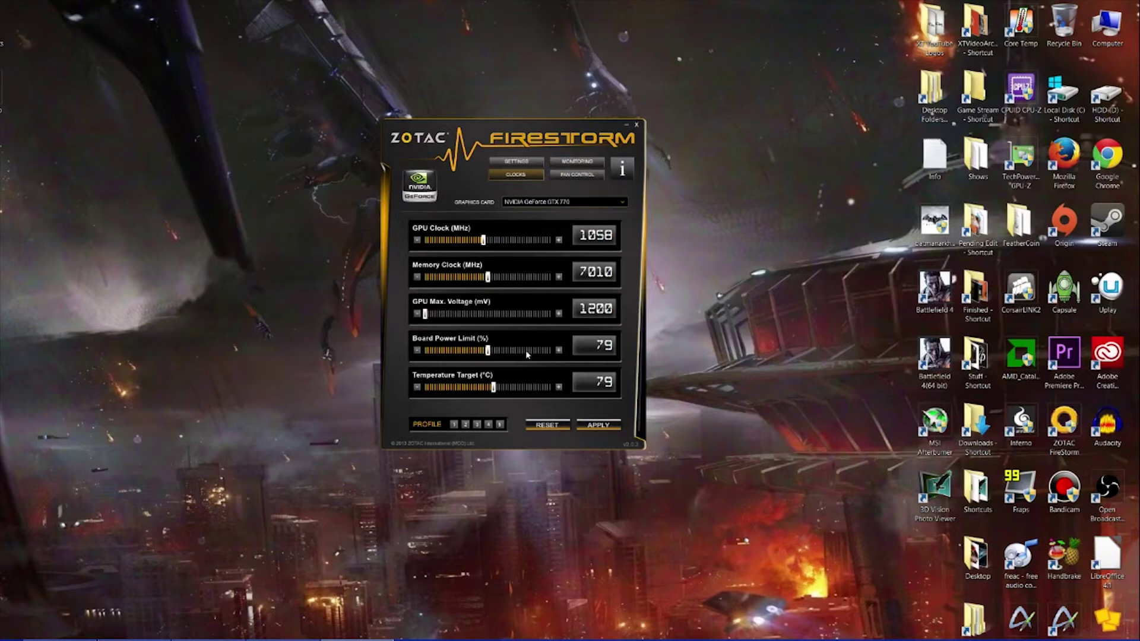
left_click(559, 351)
left_click(560, 351)
left_click(559, 352)
left_click(560, 351)
left_click(560, 351)
left_click(560, 352)
left_click(560, 351)
left_click(560, 351)
left_click(560, 350)
left_click(560, 351)
mouse_move(493, 388)
left_mouse_down()
mouse_move(567, 387)
mouse_move(499, 403)
left_mouse_up()
left_click(595, 425)
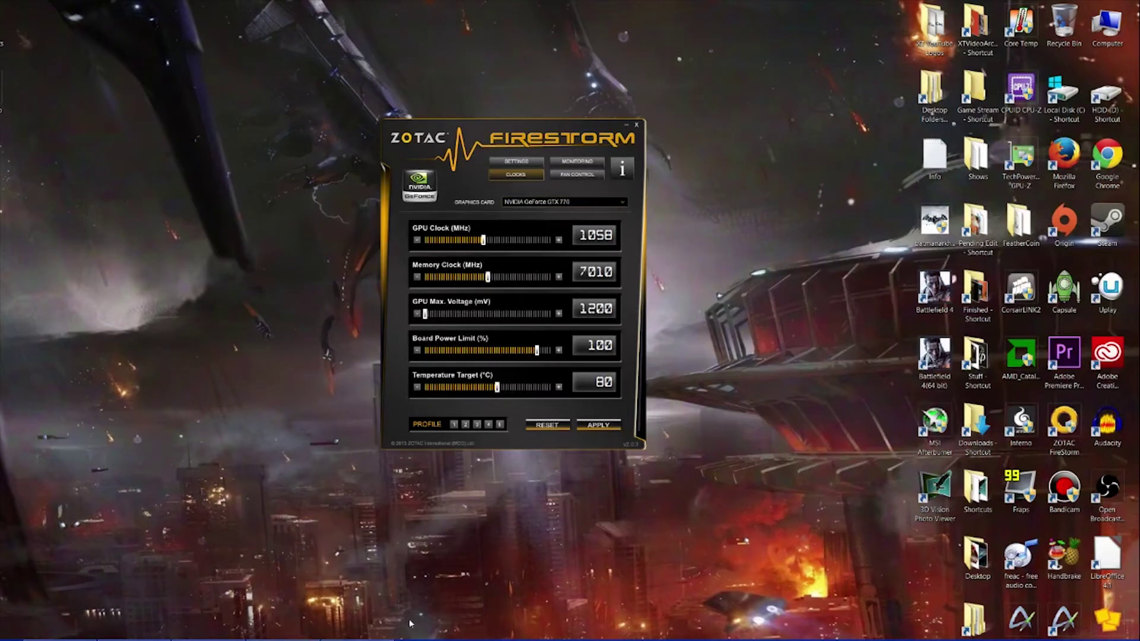
Restore the Unigine Heaven launcher and drag FireStorm's GPU Clock up to 1107 MHz.
left_click(279, 630)
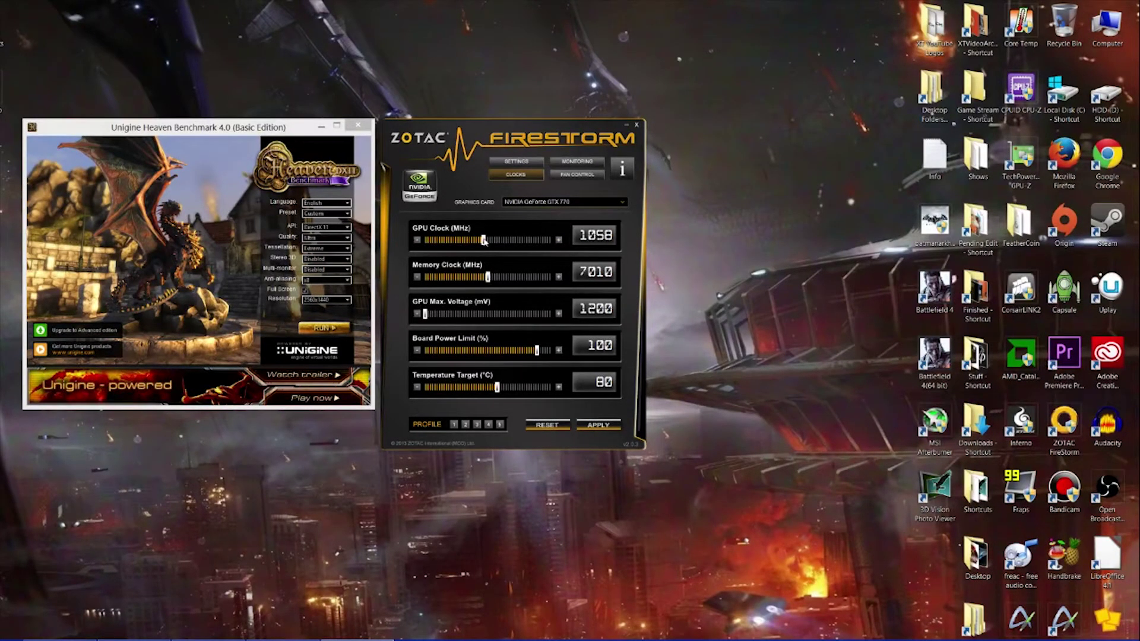
left_click_drag(483, 239, 488, 241)
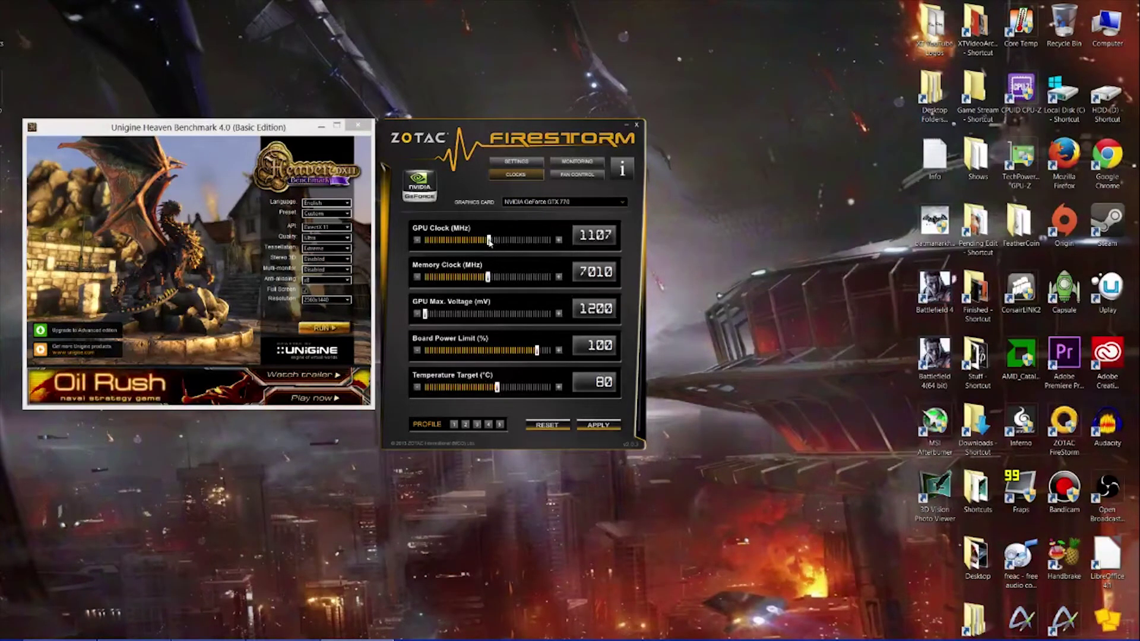
Adjust the GPU clock with the + button and slider, settling back near 1111 MHz.
left_click(559, 240)
left_click(559, 240)
left_click(559, 240)
left_click(558, 240)
left_click(558, 240)
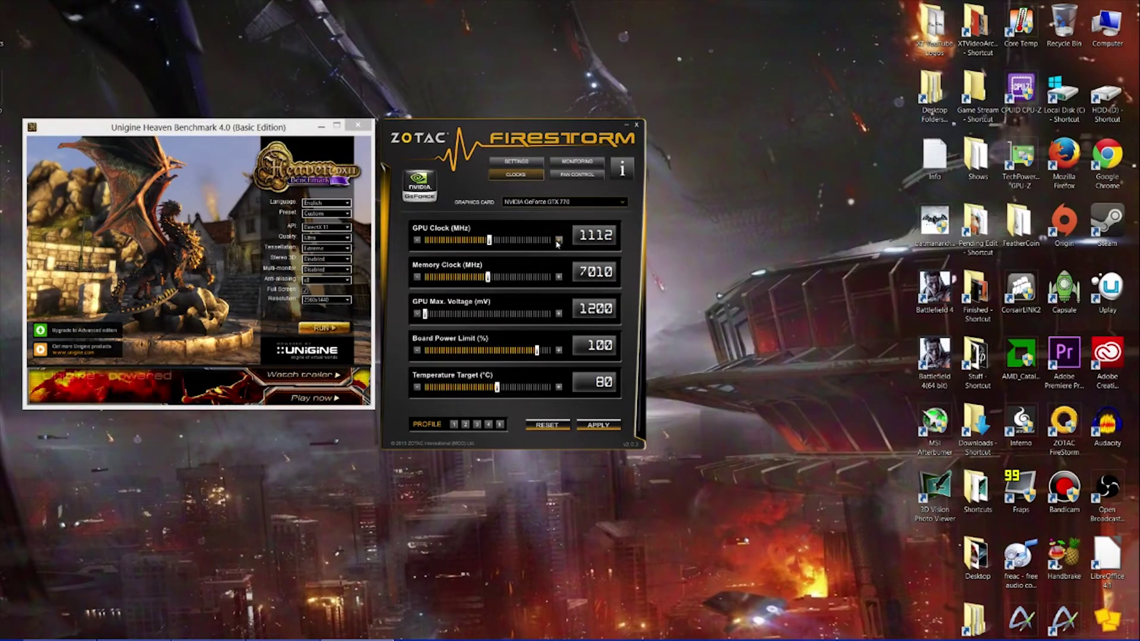
left_click(417, 240)
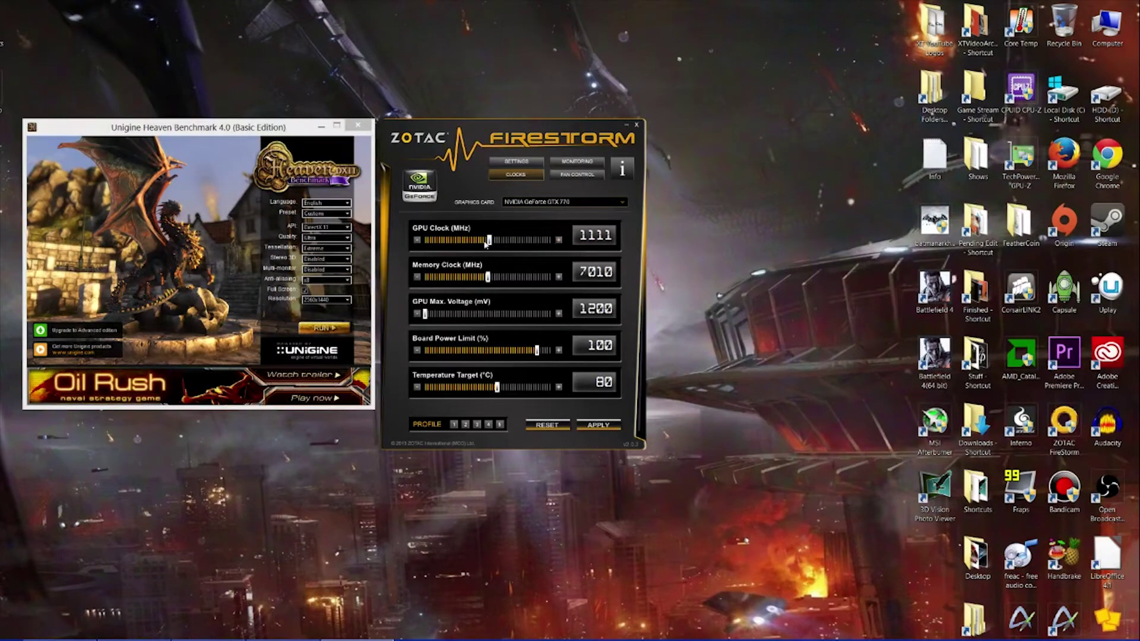
left_click_drag(490, 240, 522, 240)
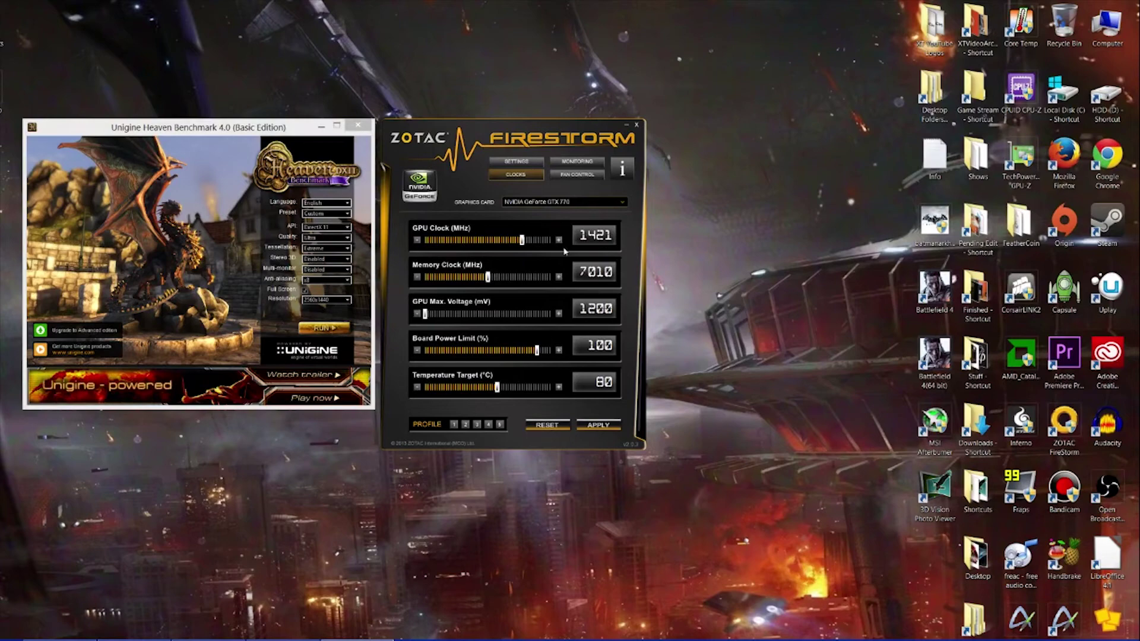
left_click_drag(522, 240, 498, 250)
left_click_drag(497, 240, 489, 242)
Step the GPU clock up to 1140 MHz, then bring the Heaven window to the front.
left_click(558, 239)
left_click(557, 240)
left_click(558, 240)
left_click(558, 240)
left_click(557, 239)
left_click(558, 240)
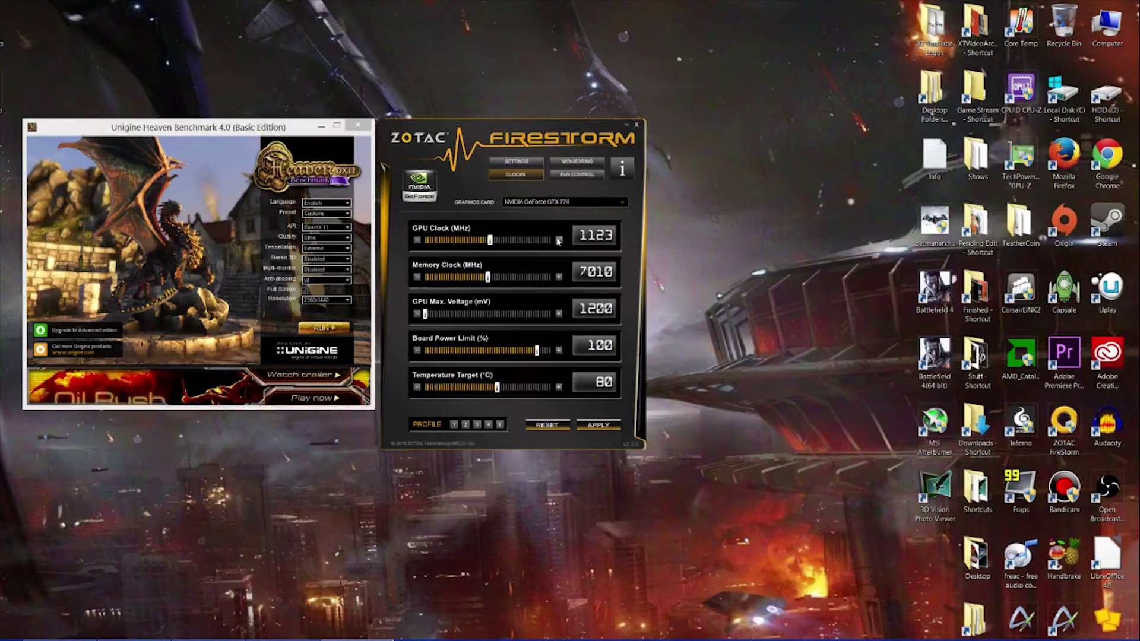
left_click(558, 240)
left_click(558, 240)
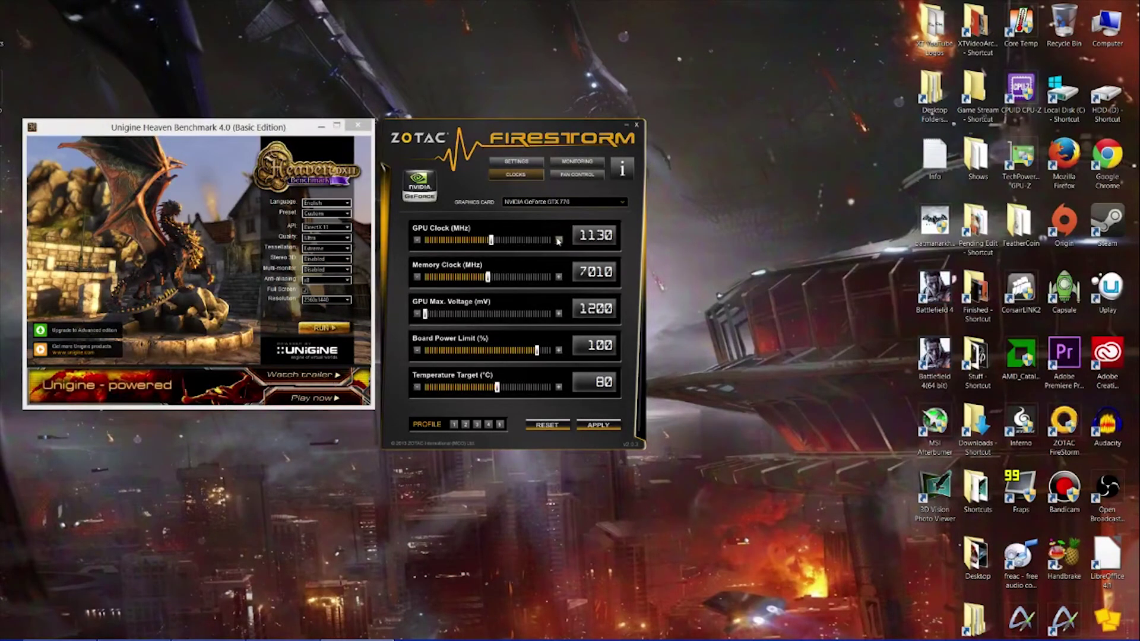
left_click(558, 239)
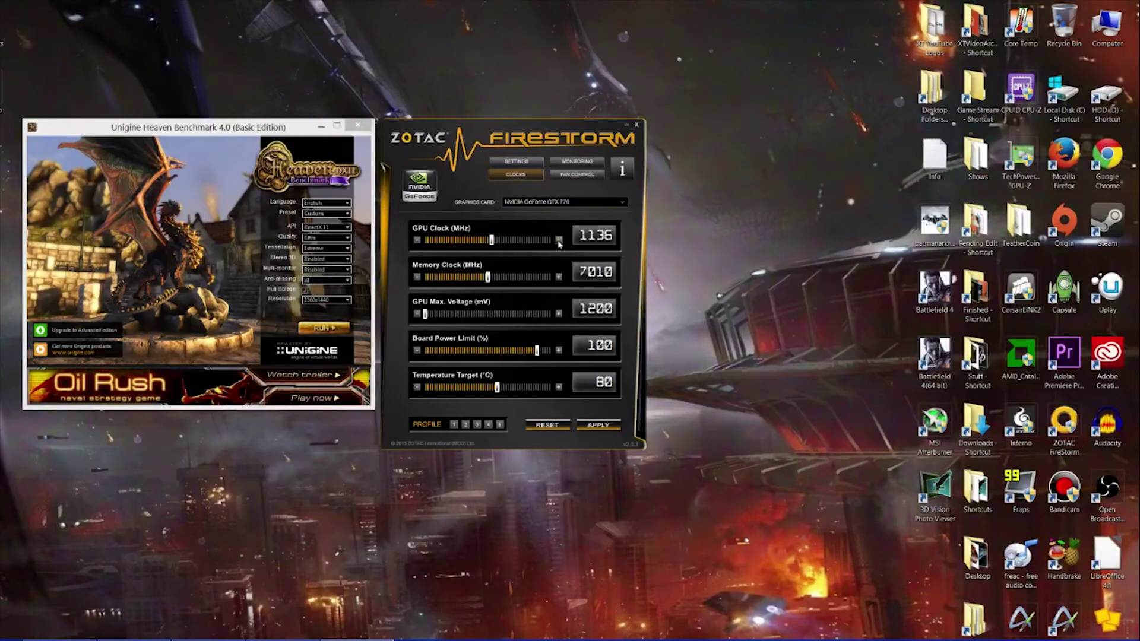
left_click(558, 239)
left_click(558, 239)
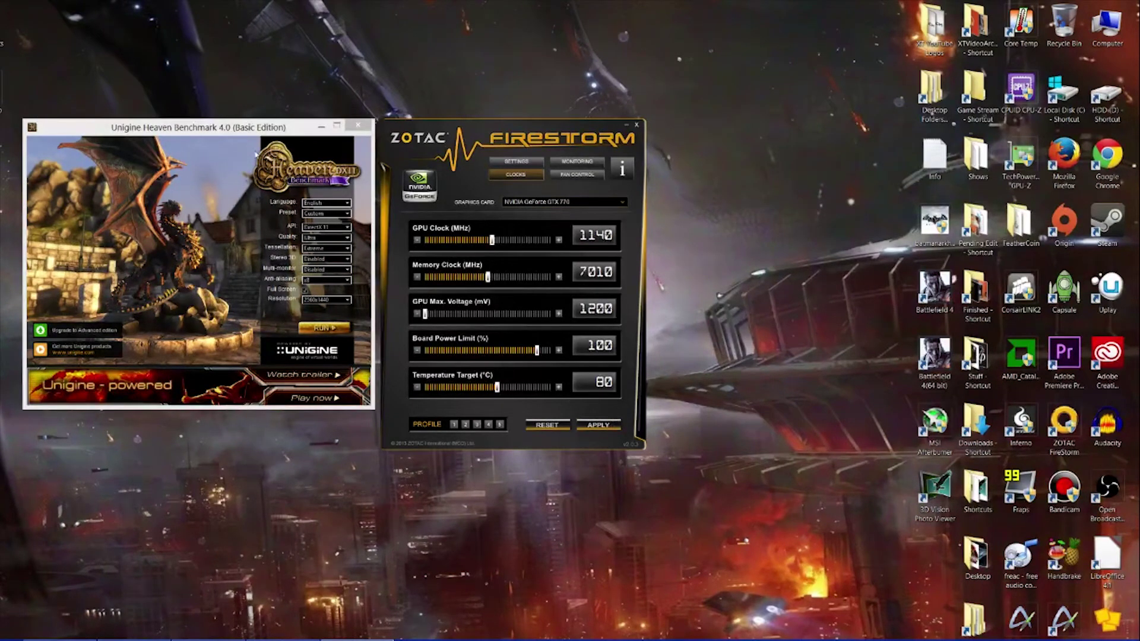
left_click(308, 309)
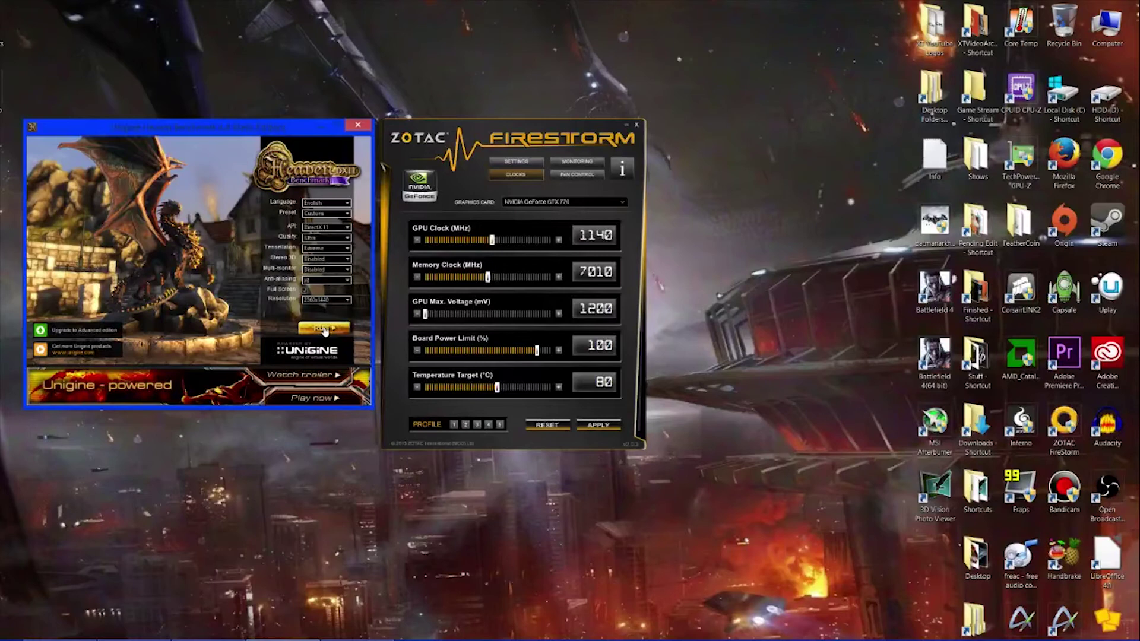
Raise the GPU clock from 1140 to 1160 MHz, apply it, and return to Heaven.
left_click(461, 180)
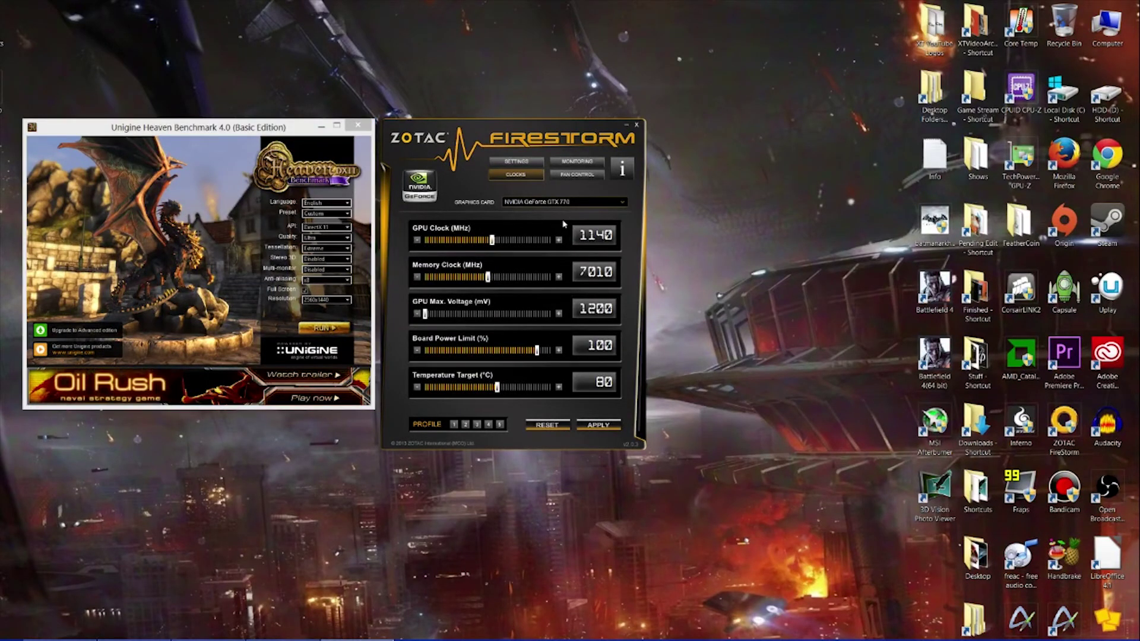
left_click(558, 240)
left_click(559, 240)
left_click(559, 240)
left_click(558, 240)
left_click(558, 240)
left_click(558, 240)
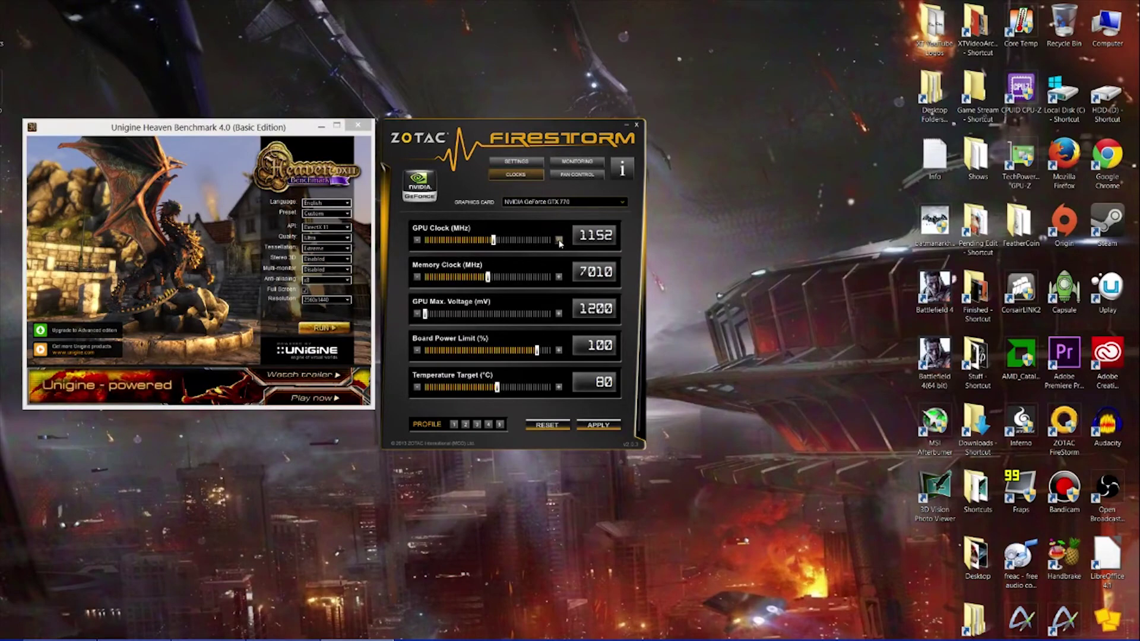
left_click(559, 240)
left_click(558, 240)
left_click(558, 239)
left_click(559, 240)
left_click(598, 425)
left_click(314, 270)
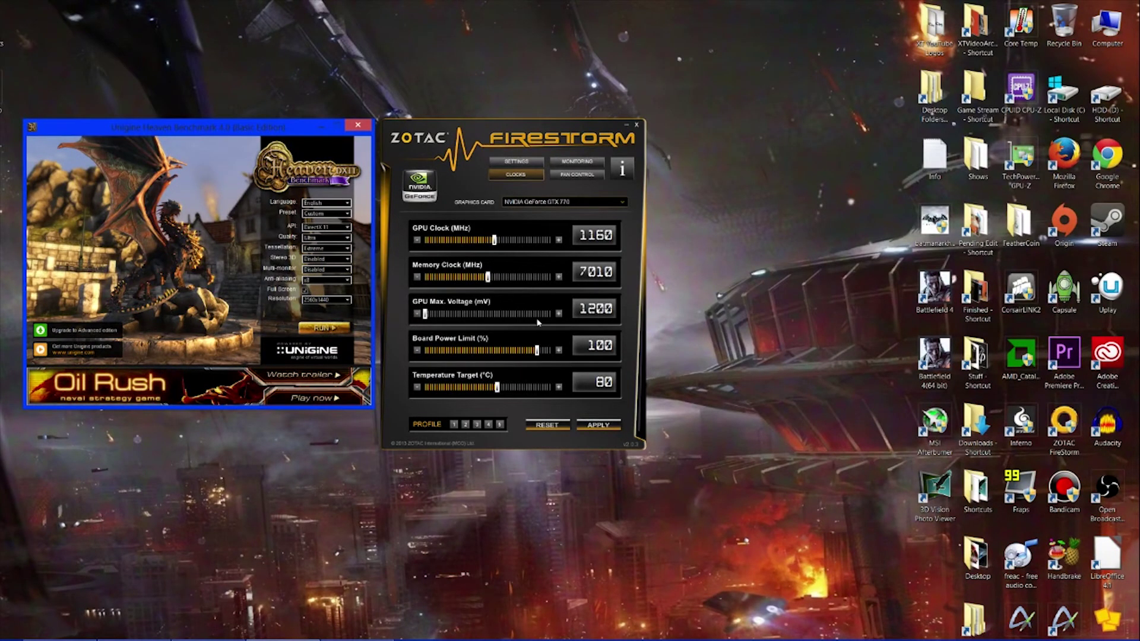
Raise GPU max voltage to 1202 mV and the GPU clock to 1180 MHz.
left_click_drag(425, 313, 445, 314)
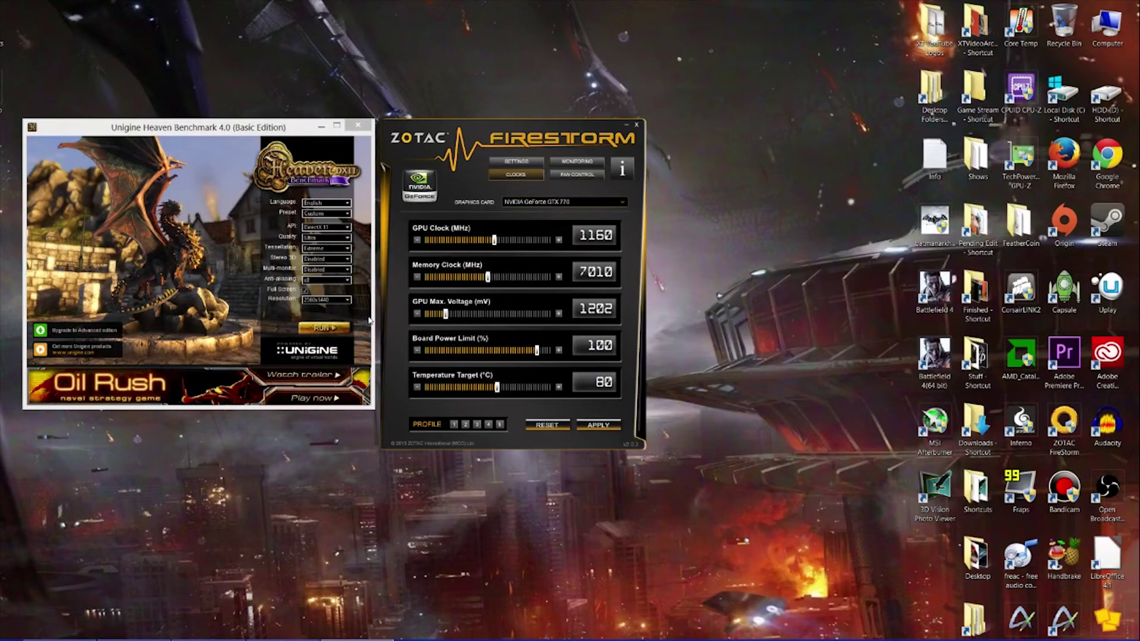
left_click(559, 240)
left_click(559, 240)
left_click(558, 239)
double_click(559, 240)
double_click(559, 240)
left_click(559, 240)
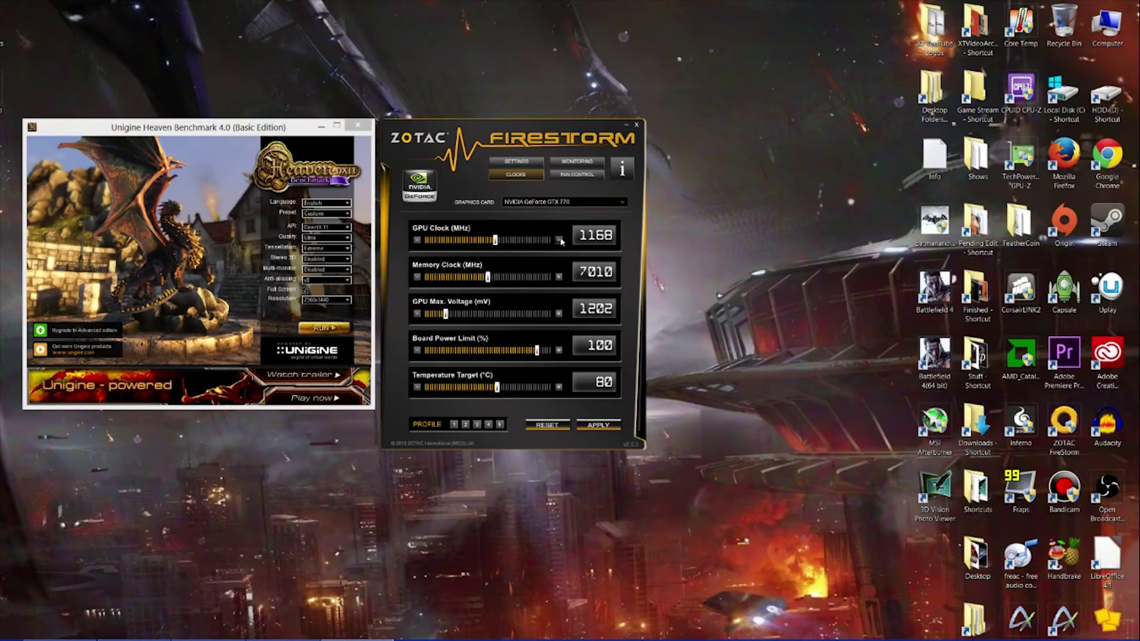
double_click(559, 240)
double_click(559, 240)
left_click(559, 240)
double_click(559, 240)
left_click(558, 240)
double_click(559, 240)
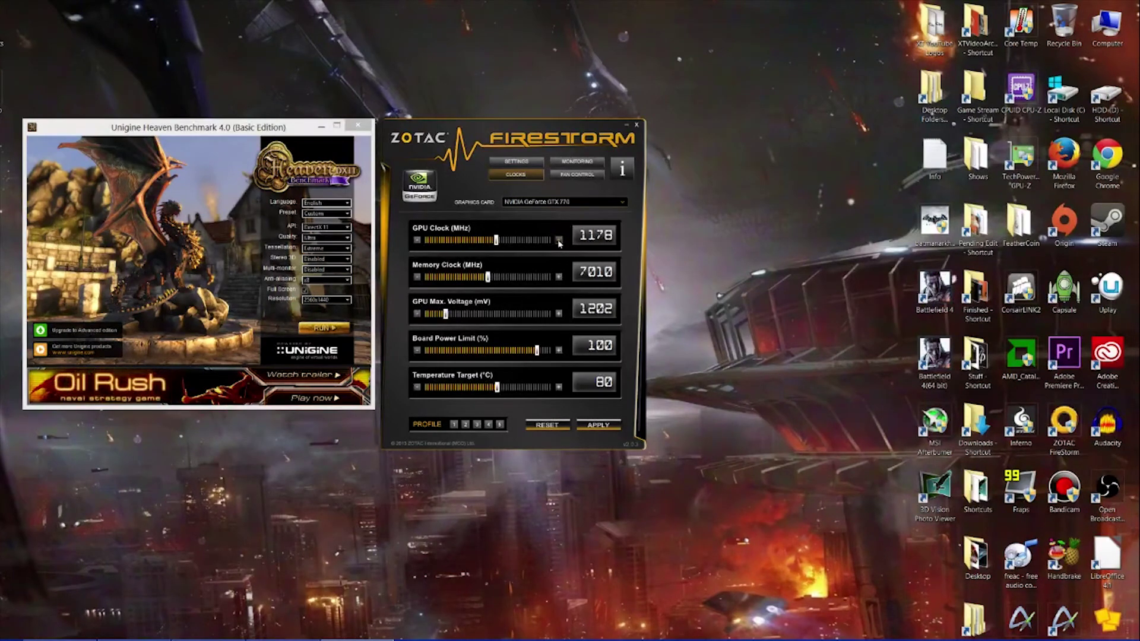
double_click(559, 240)
Apply the new settings, then nudge GPU max voltage up to 1204 mV.
left_click(606, 428)
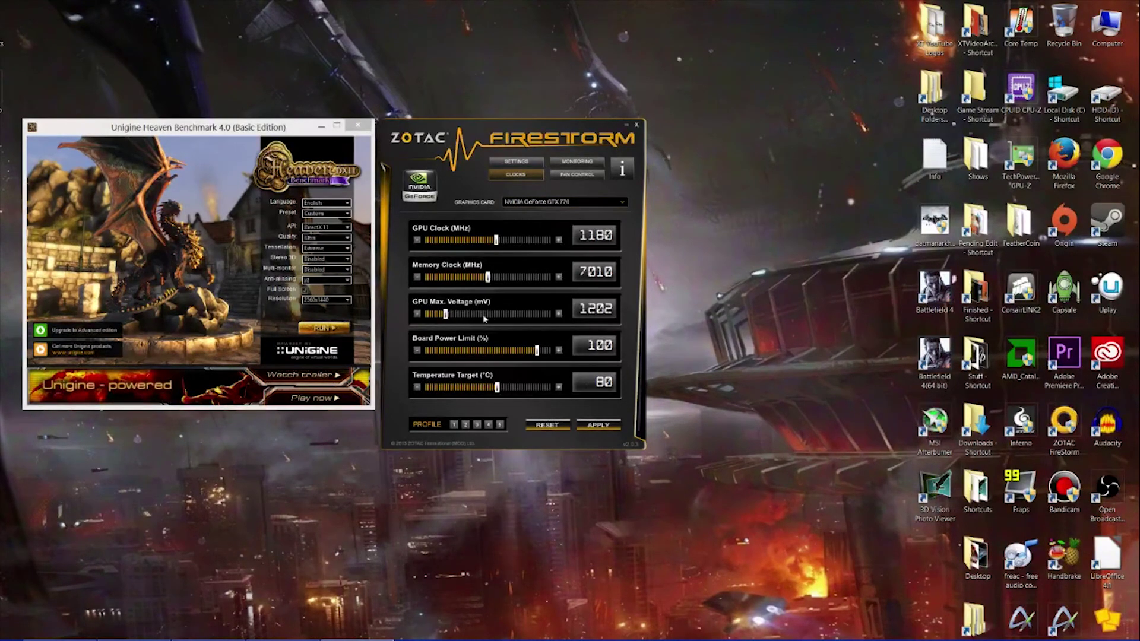
left_click(559, 313)
left_click(558, 313)
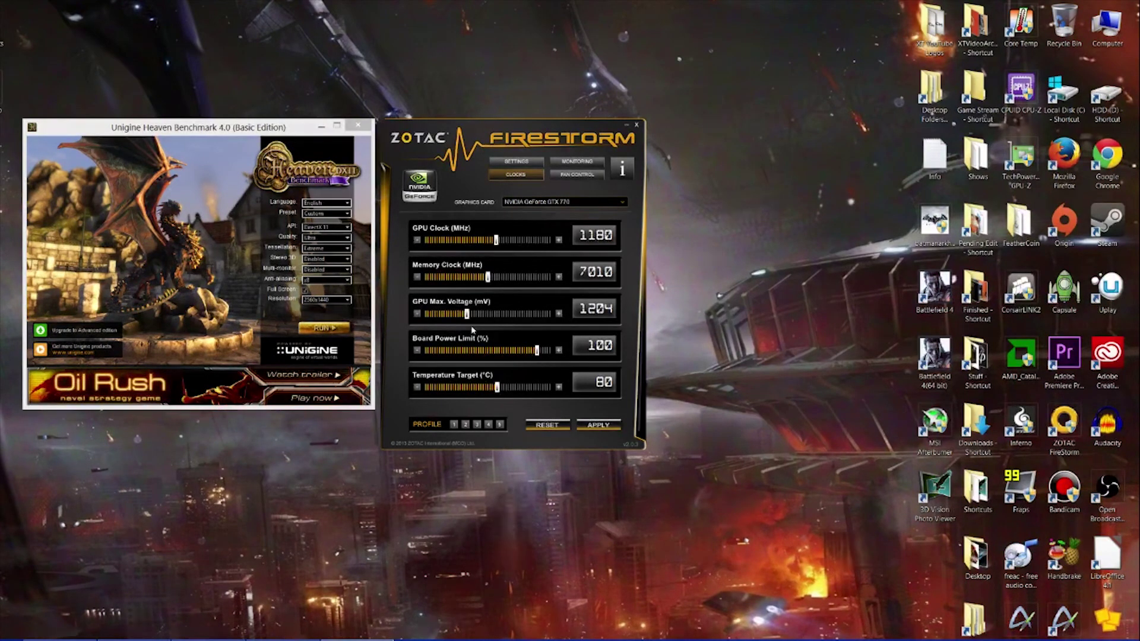
Ease the GPU clock down to 1179 MHz and save the settings to profile slot 1.
left_click(417, 240)
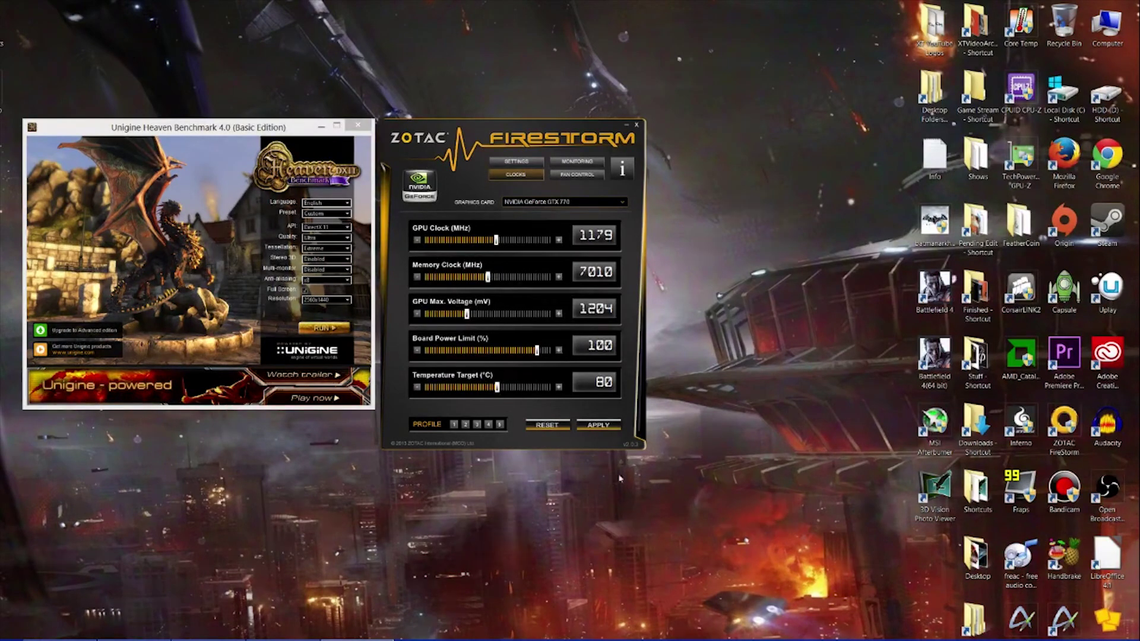
left_click(454, 424)
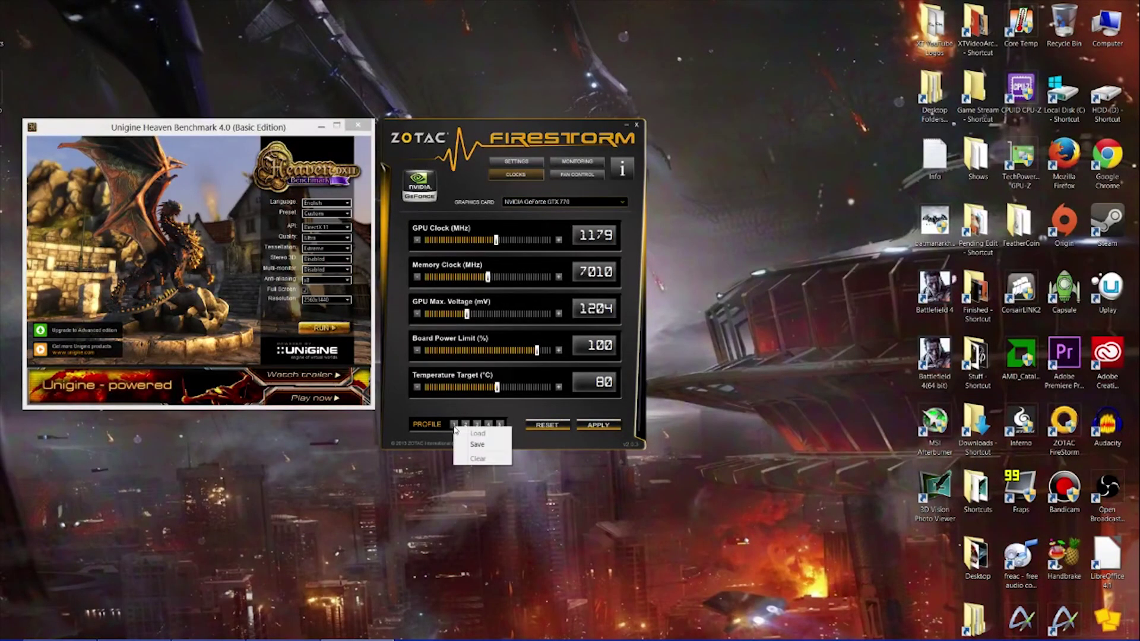
left_click(434, 407)
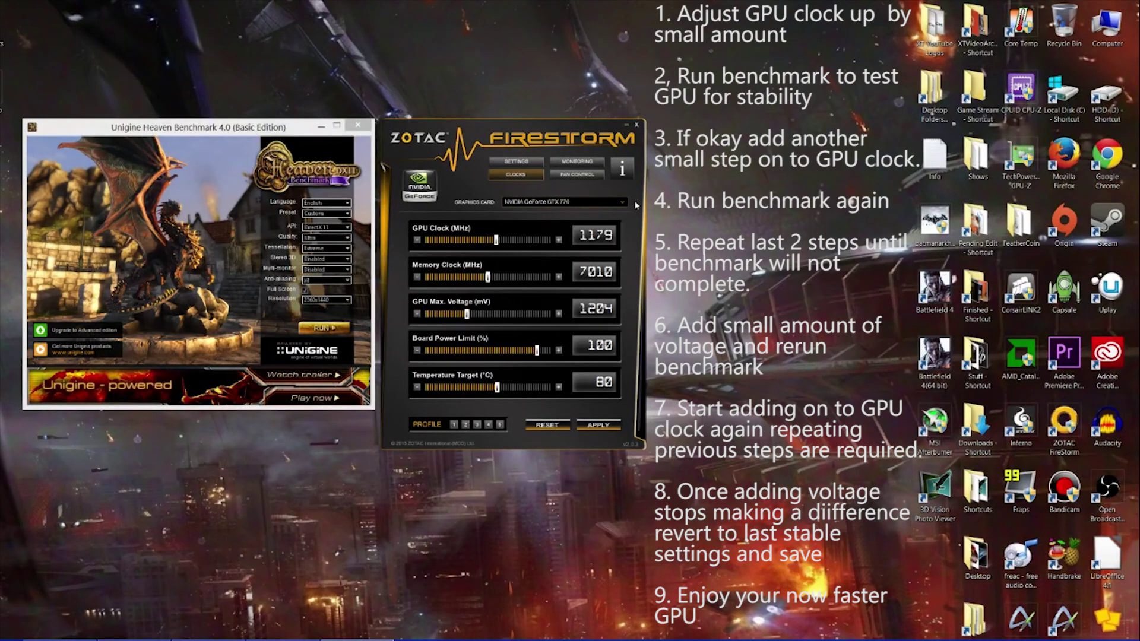
Bump the GPU clock back to 1180 MHz and raise the temperature target to 95 °C.
left_click(561, 240)
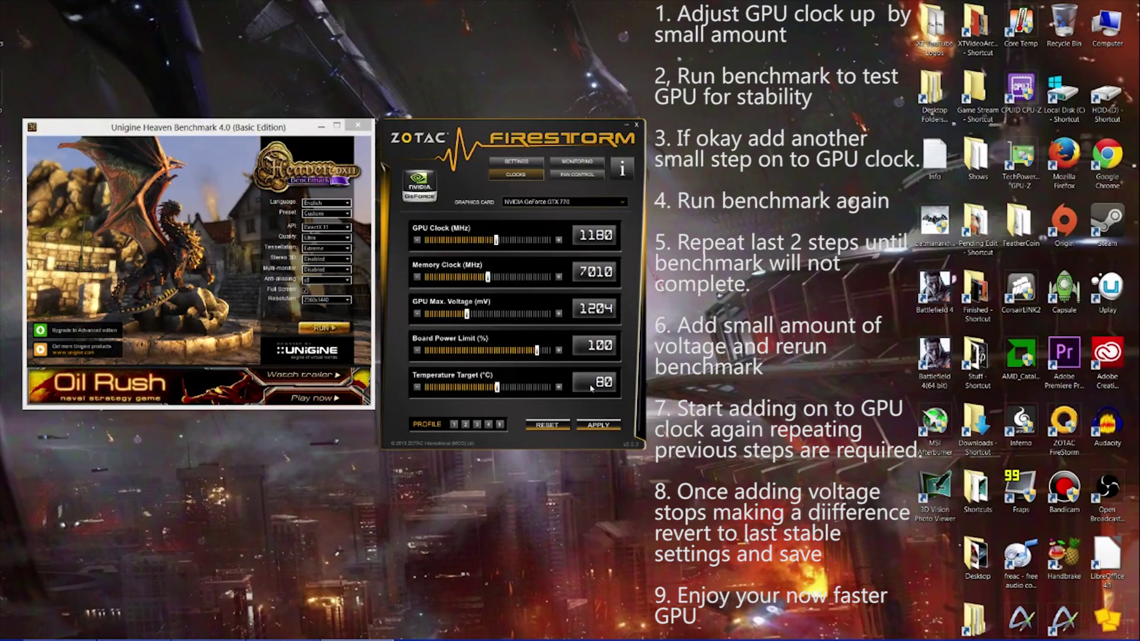
scroll(517, 387, "down", 1)
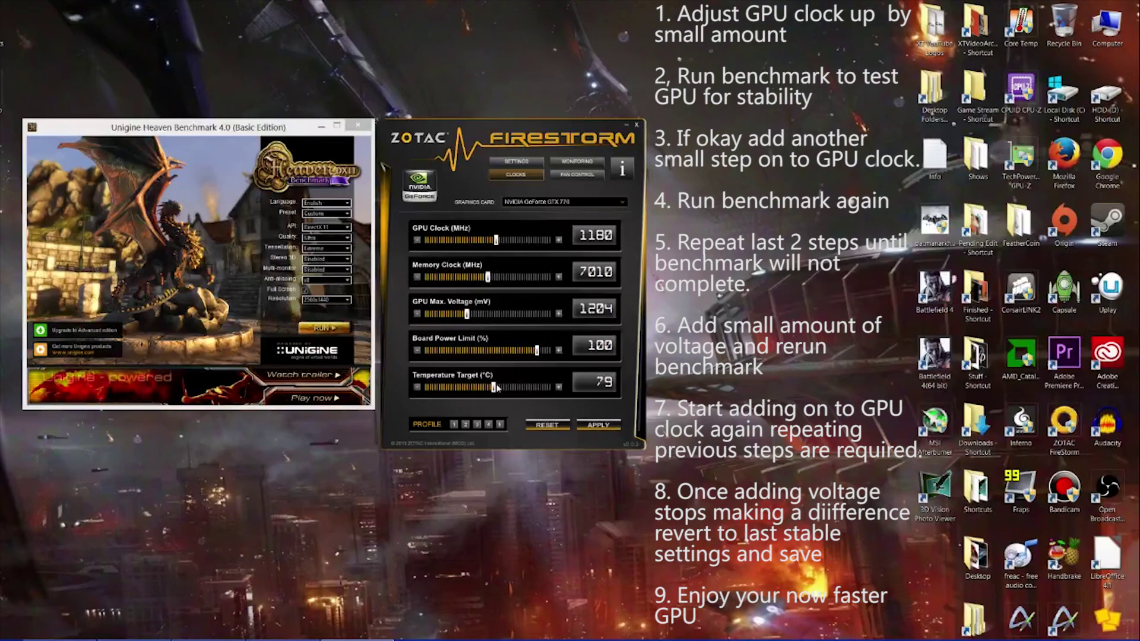
left_click_drag(494, 387, 571, 390)
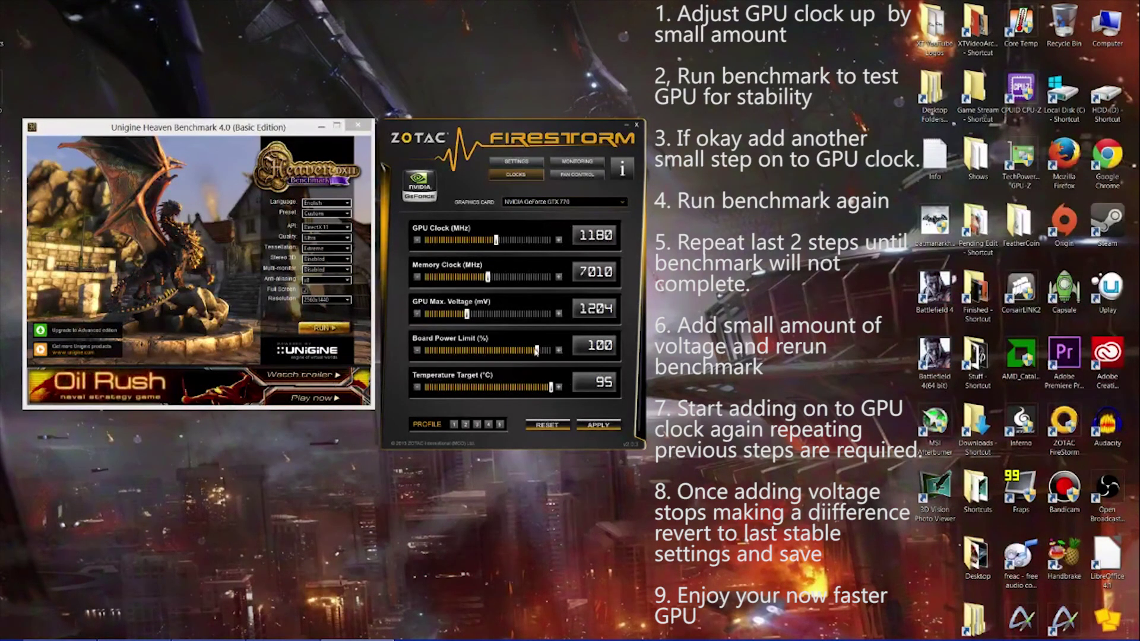